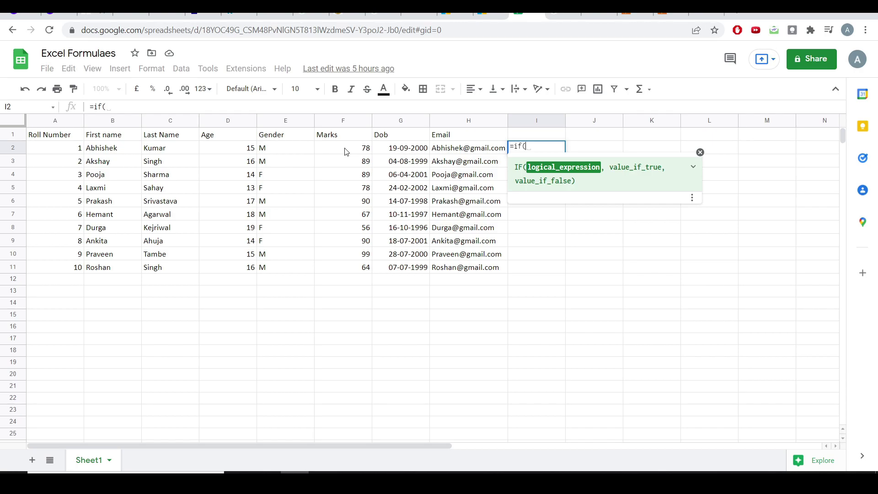
Reference the mark in F2 as the condition of the IF formula in I2
click(346, 152)
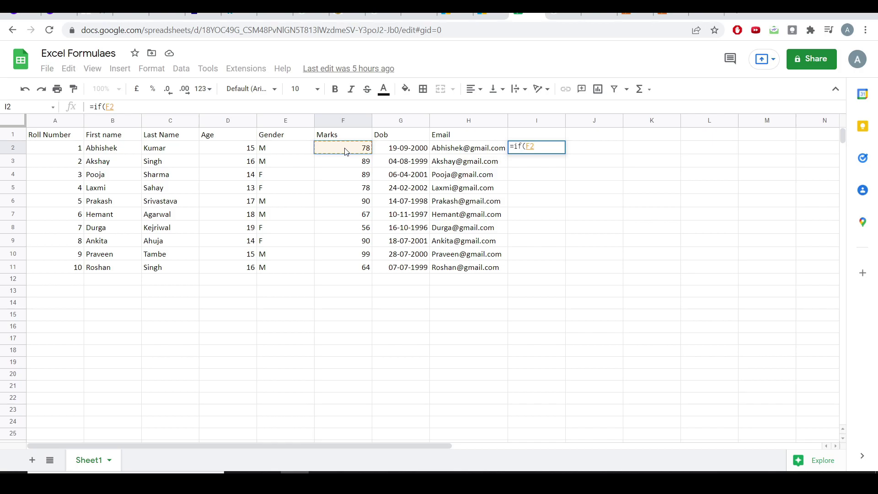
Finish I2 as =if(F2>69,"Pass","Fail") so it displays Pass
text(>)
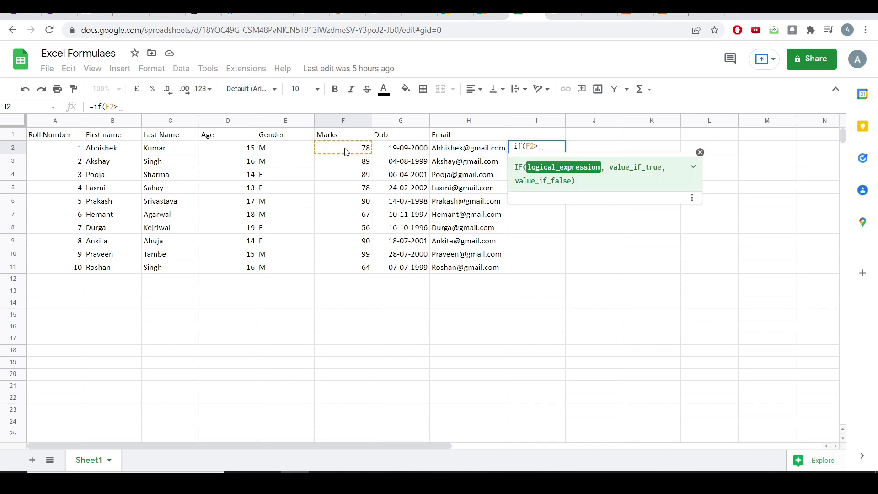
text(69)
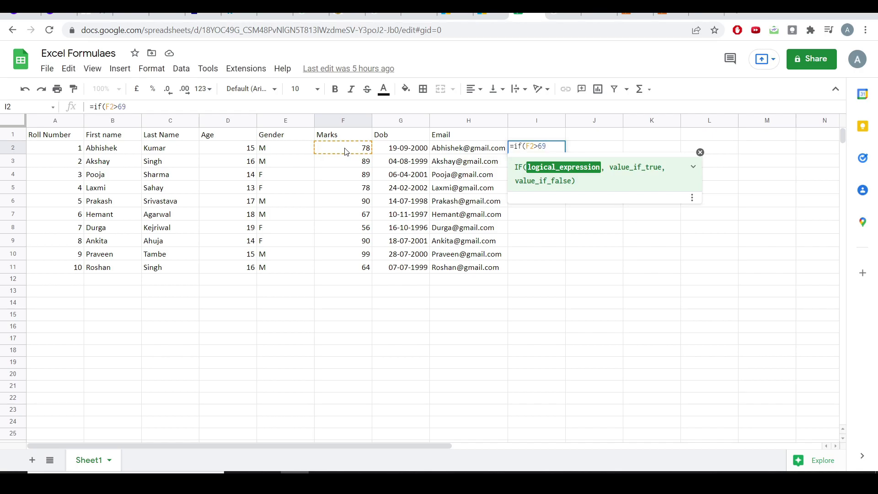
text(,)
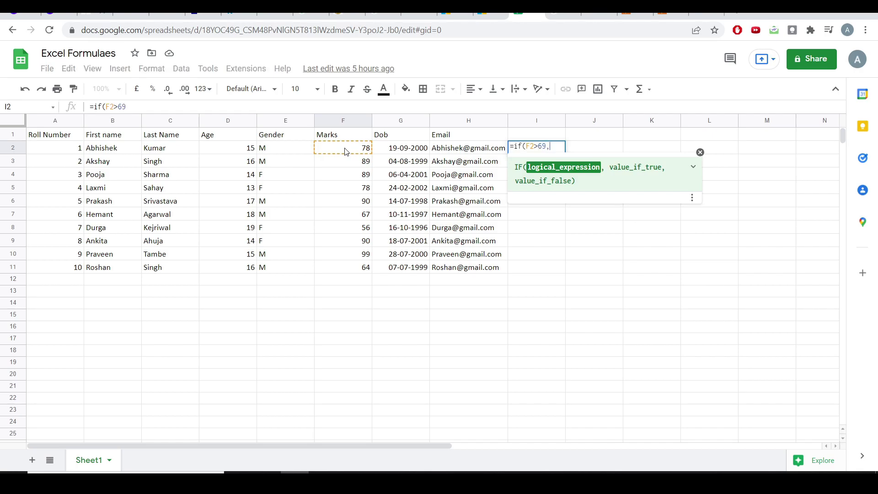
text(")
key(Caps_Lock)
text(P)
key(Caps_Lock)
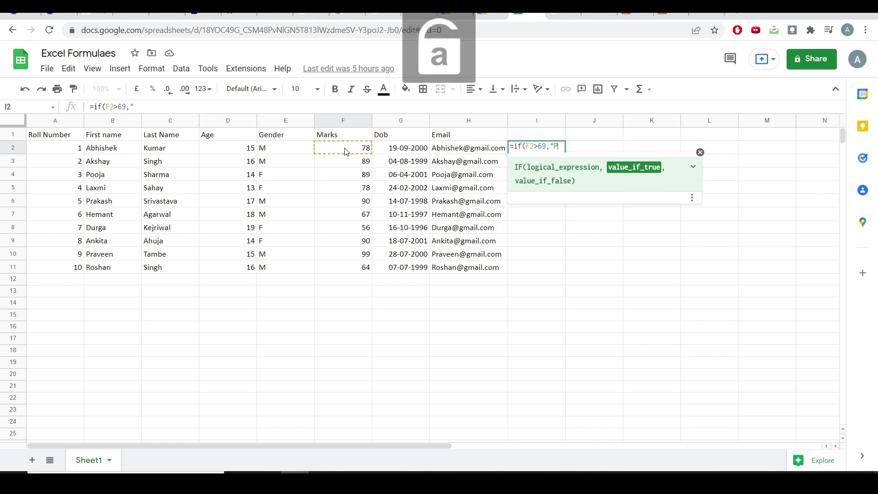
text(ass")
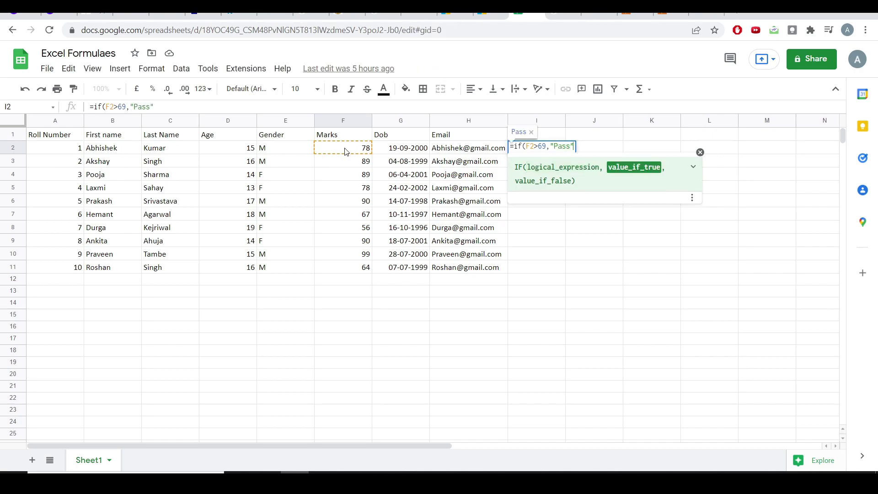
text(,")
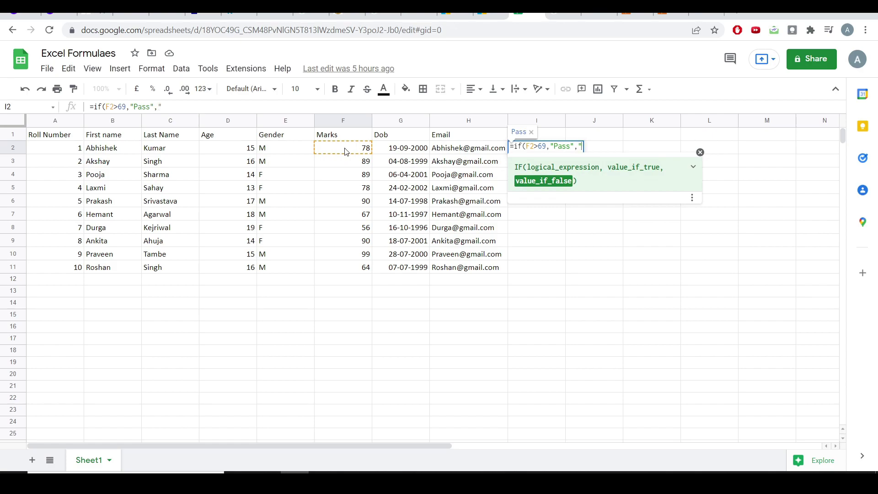
key(Caps_Lock)
text(F)
key(Caps_Lock)
text(ail))
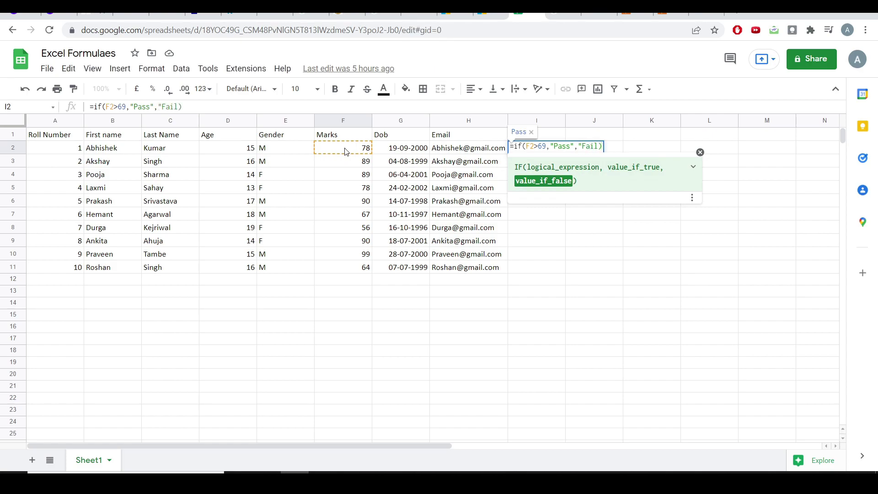
key(Return)
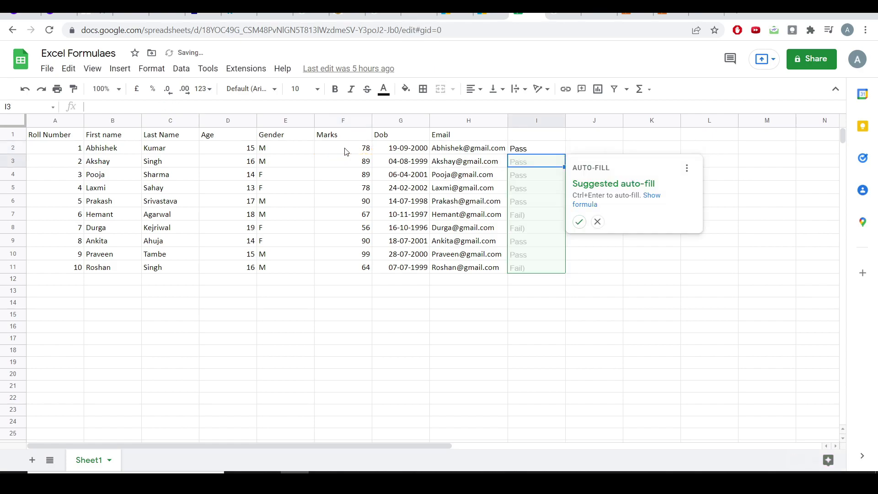
click(538, 149)
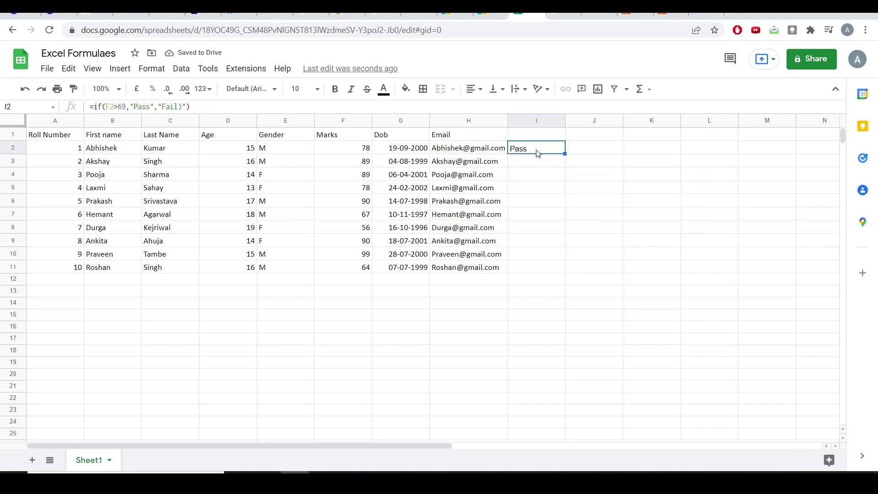
Fill the Pass/Fail formula down to I11, removing I7's stray bracket and refilling from there
drag(564, 154, 567, 271)
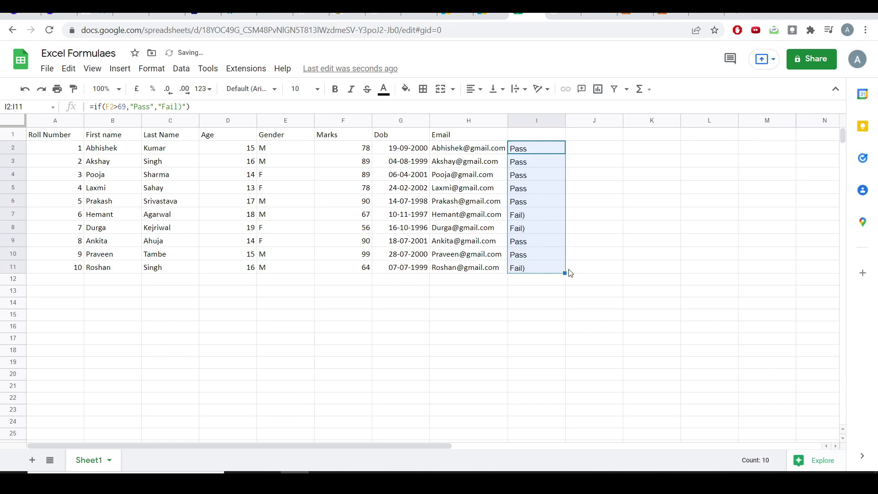
click(545, 218)
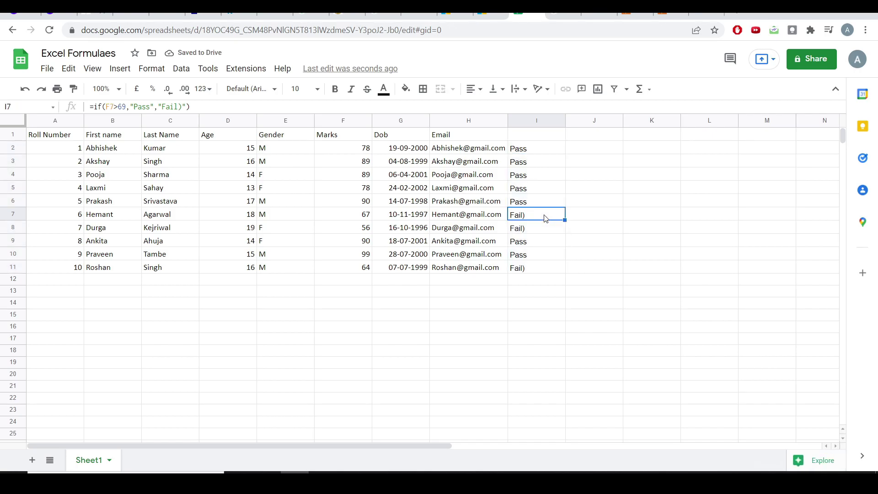
click(182, 107)
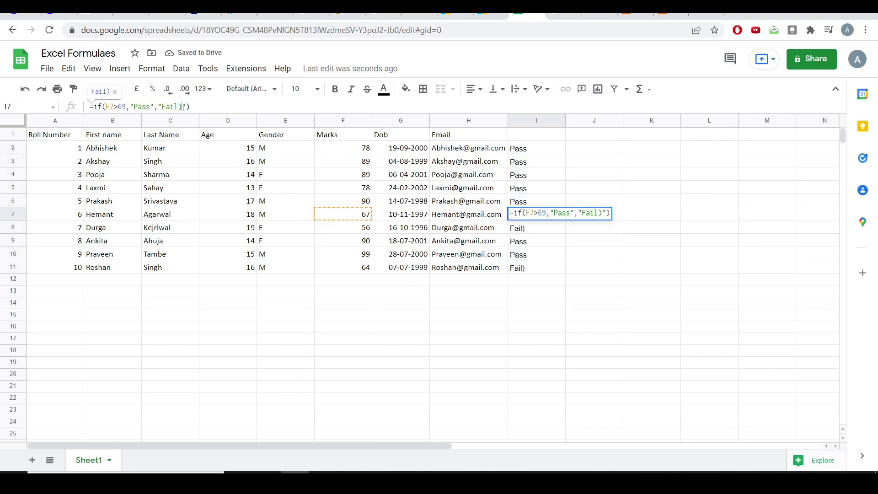
key(BackSpace)
key(Return)
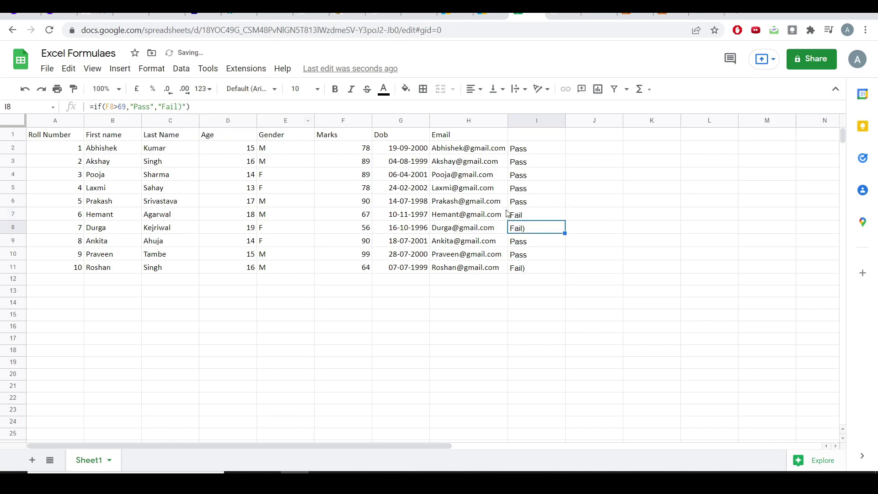
click(541, 217)
drag(565, 219, 567, 270)
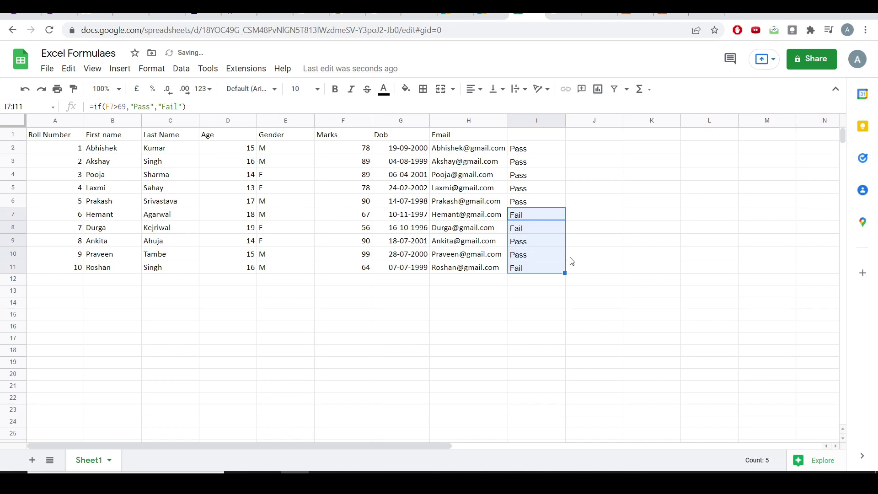
Verify the Fail results against the marks 67, 56 and 64 in F7, F8 and F11
click(603, 235)
click(534, 219)
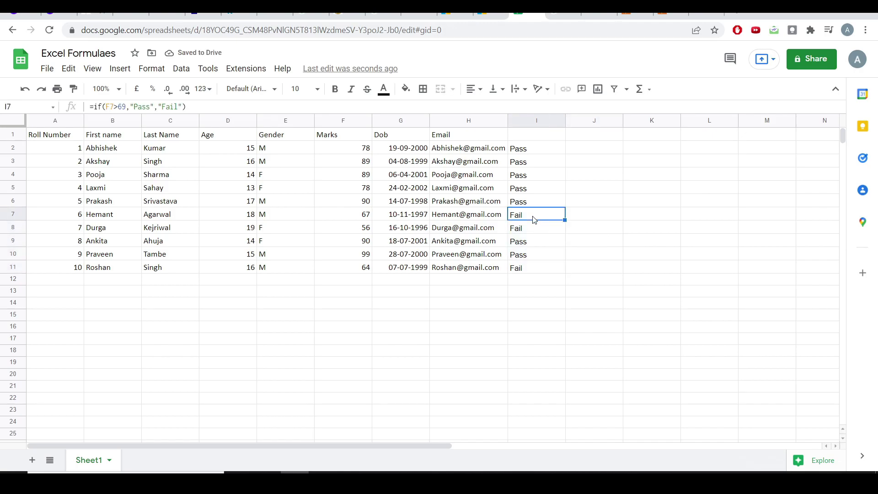
click(359, 217)
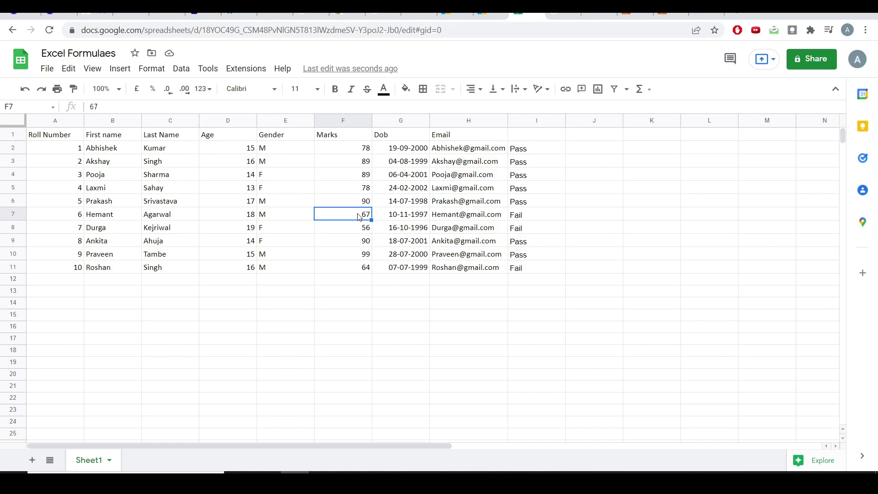
click(360, 232)
click(366, 270)
drag(542, 219, 542, 236)
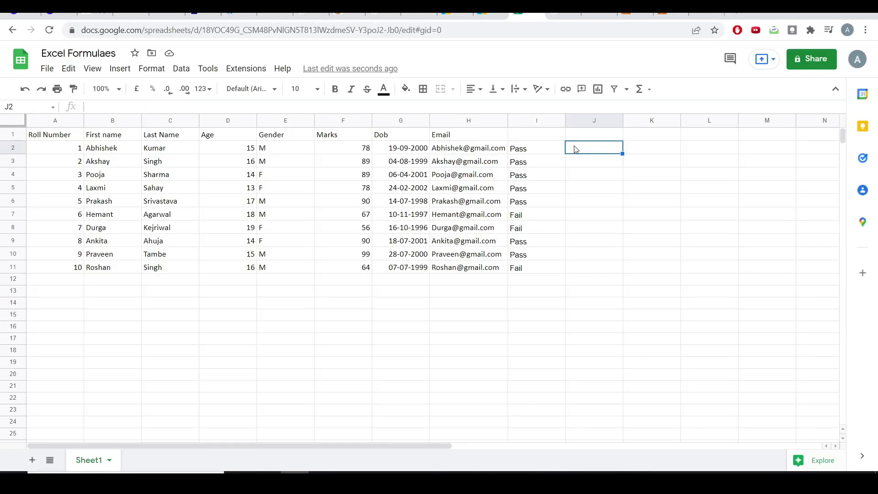
double_click(575, 149)
Start =ifs in J2 with grade A when F2 is above 95
text(=)
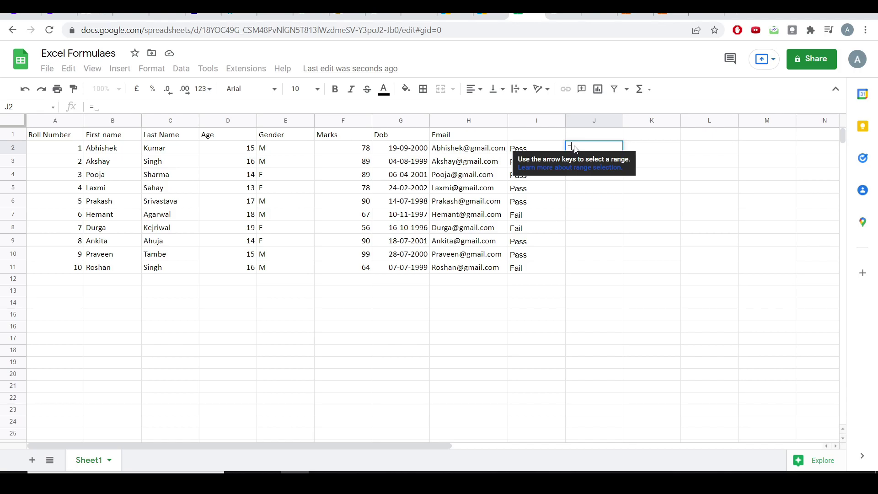
text(ifs)
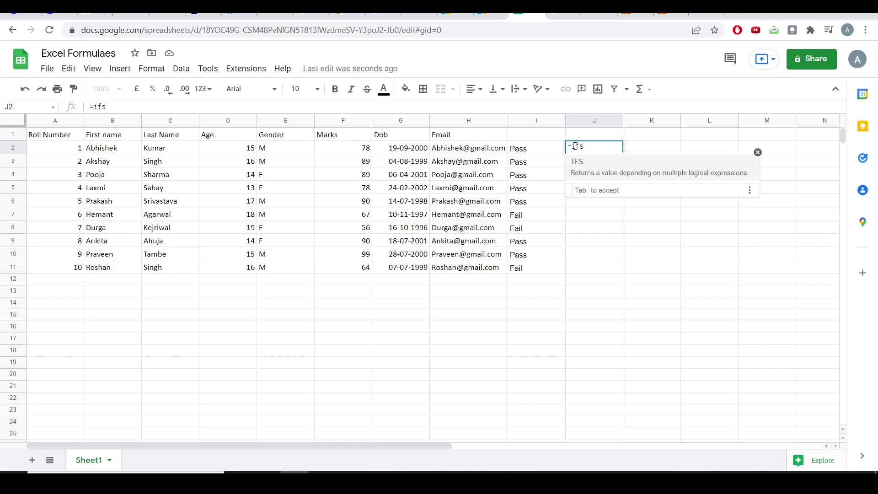
text(()
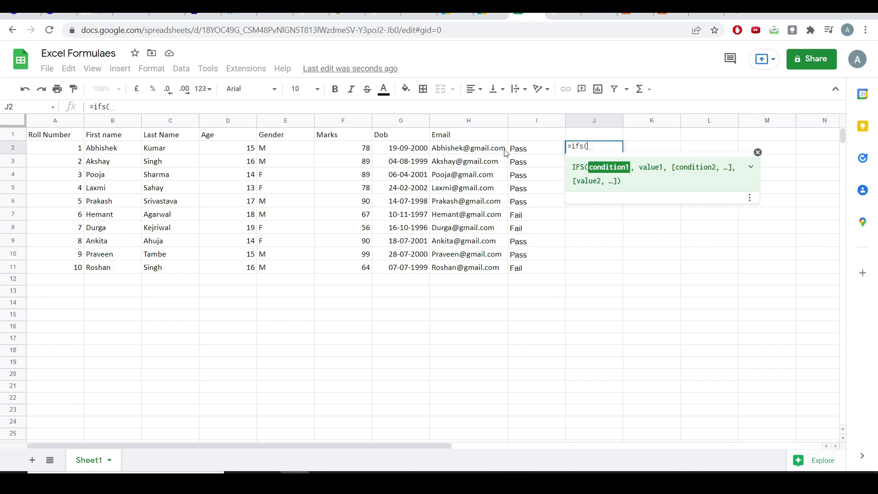
click(350, 149)
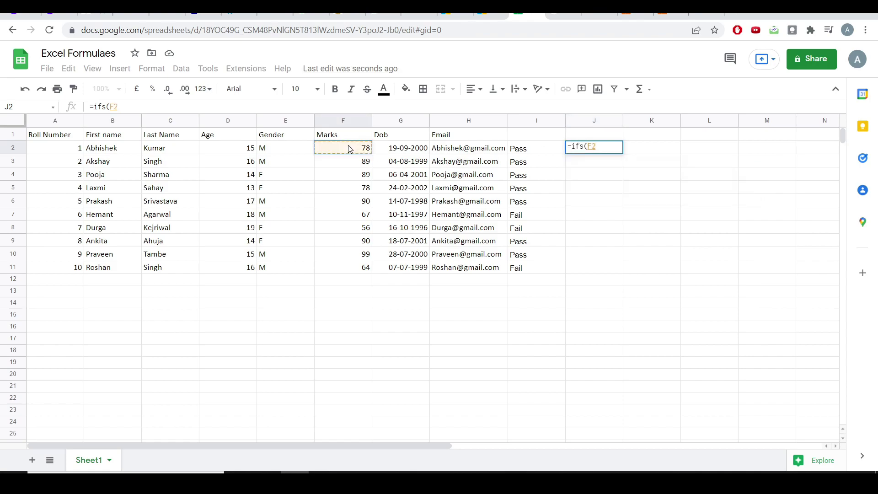
text(>95)
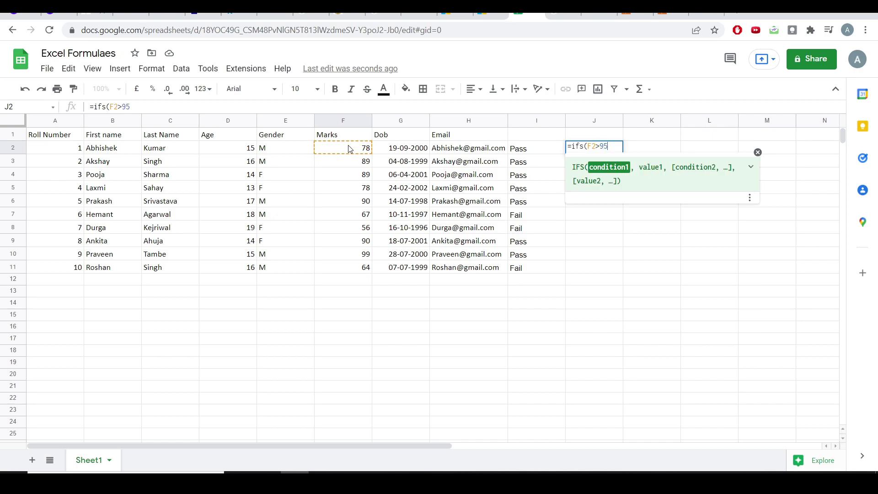
text(,")
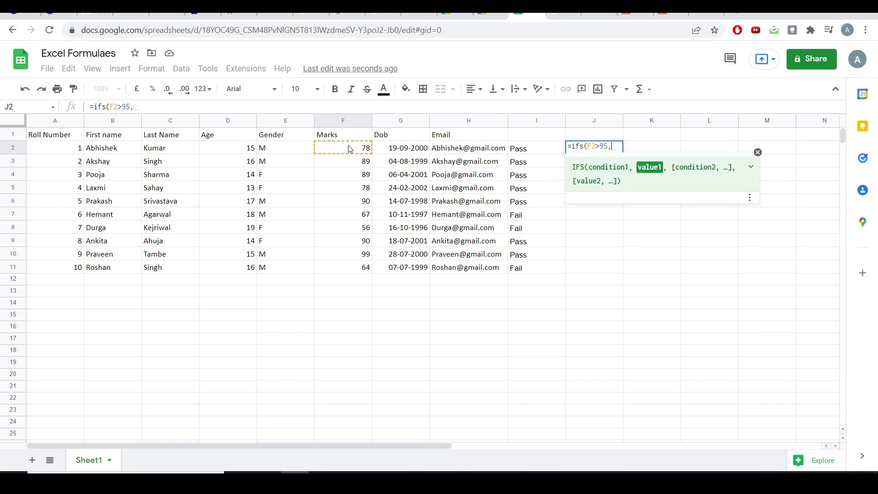
key(Caps_Lock)
text(A)
key(Caps_Lock)
text(",)
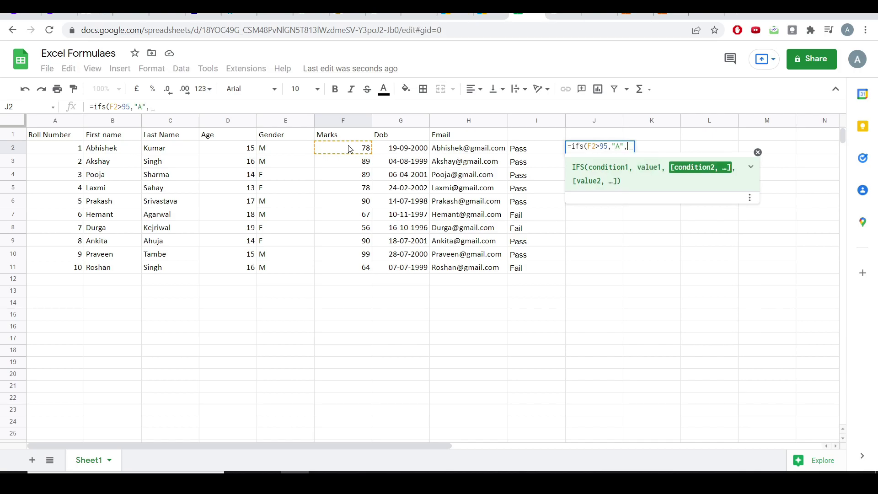
Add conditions giving B above 90 and C above 85
click(344, 148)
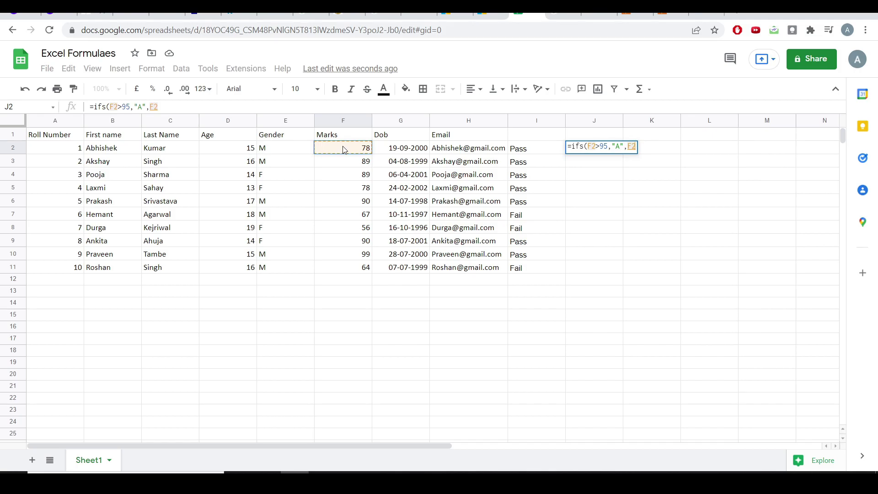
text(>90)
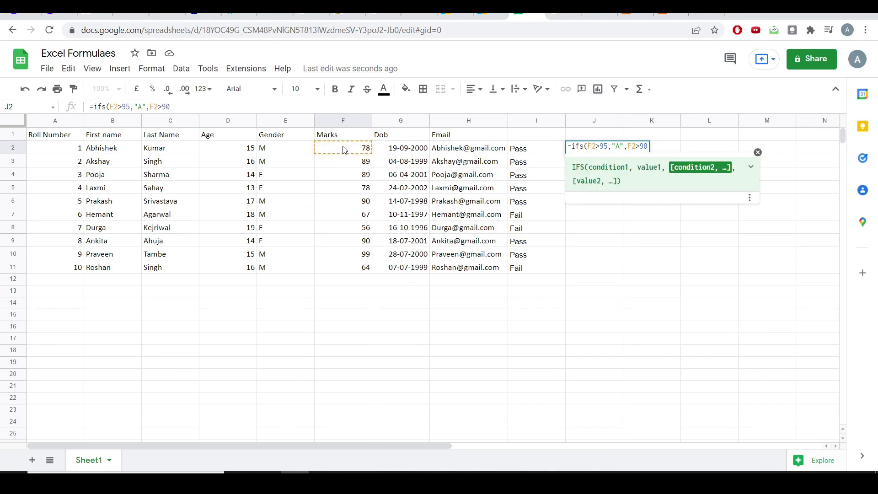
text(,")
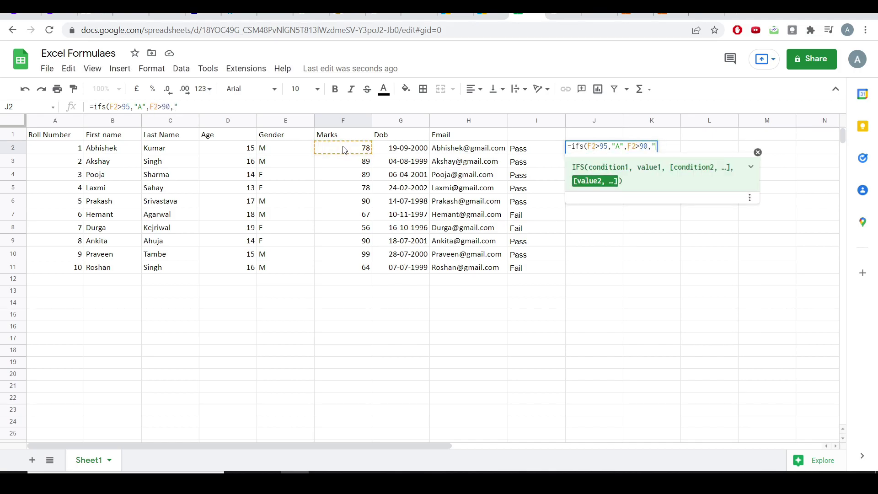
text(B",)
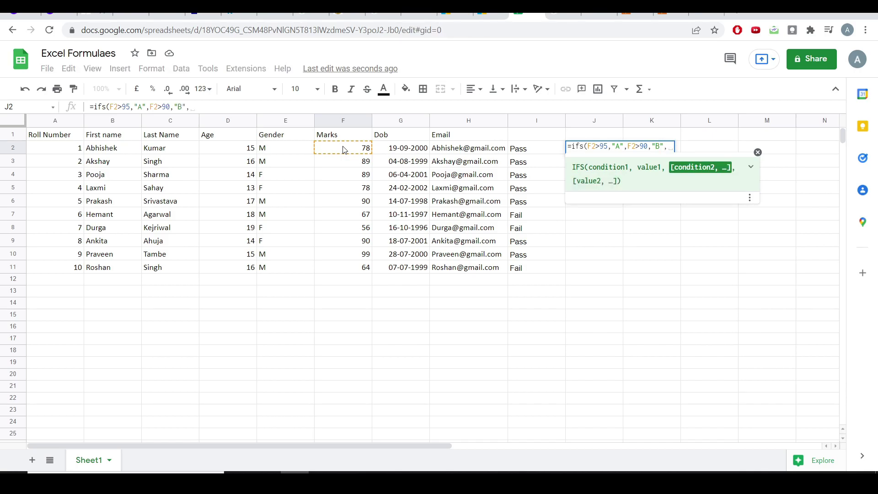
click(341, 148)
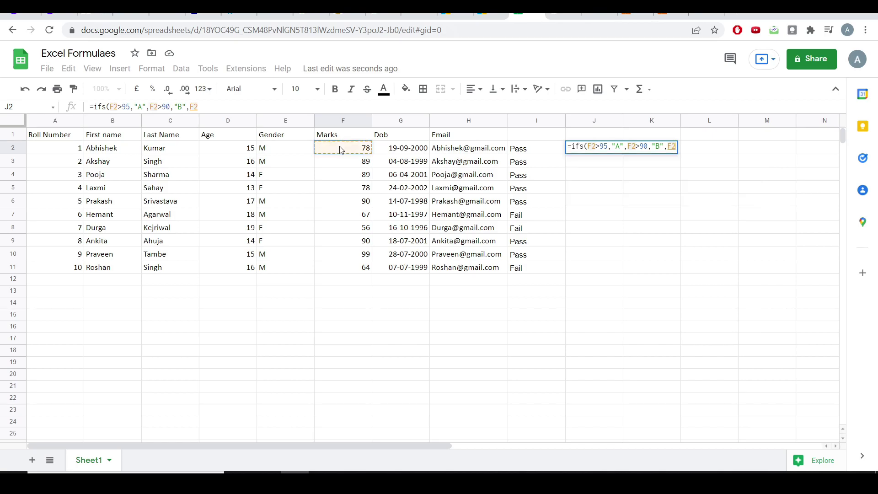
text(>)
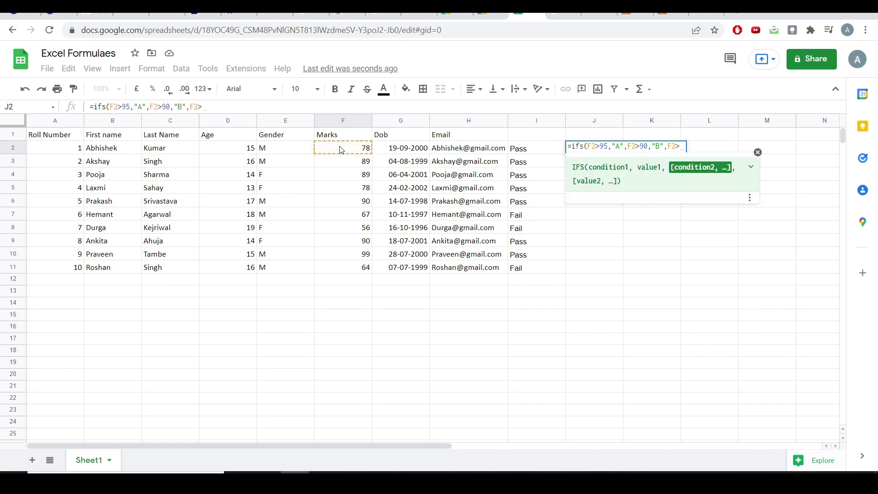
text(85)
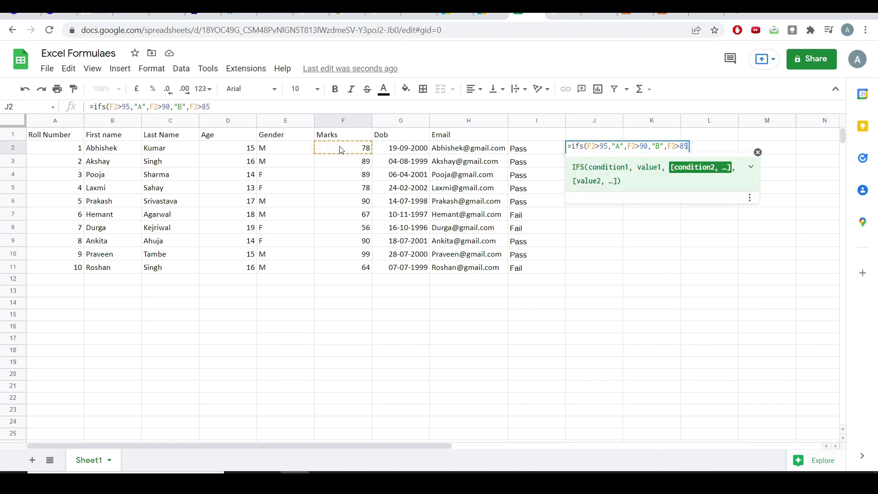
text("C",)
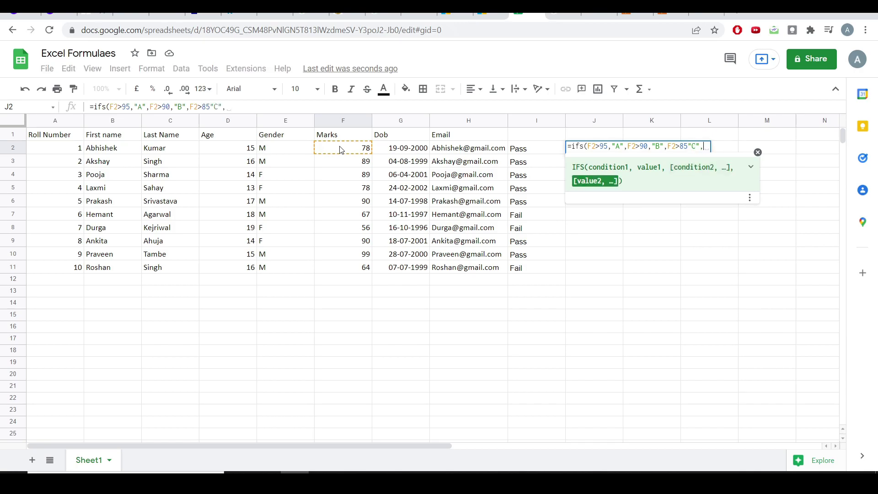
Add D above 80 and E above 75, insert the missing comma after 85, and enter it
click(340, 149)
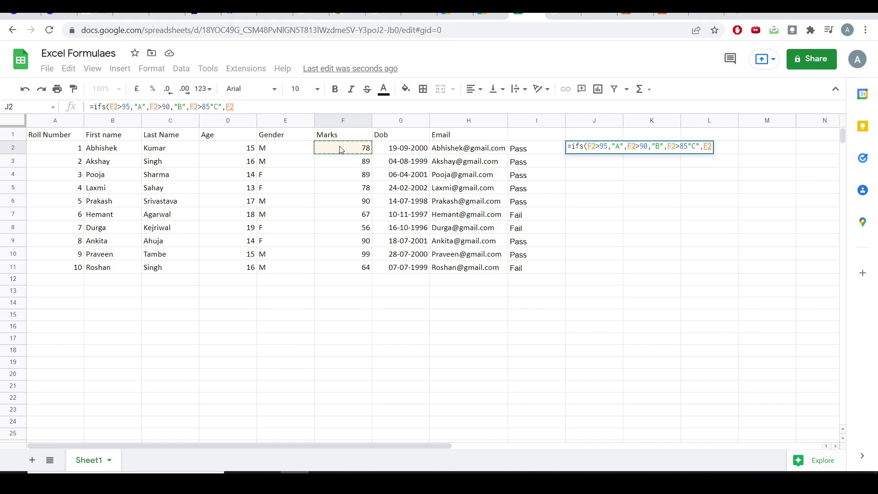
text(>)
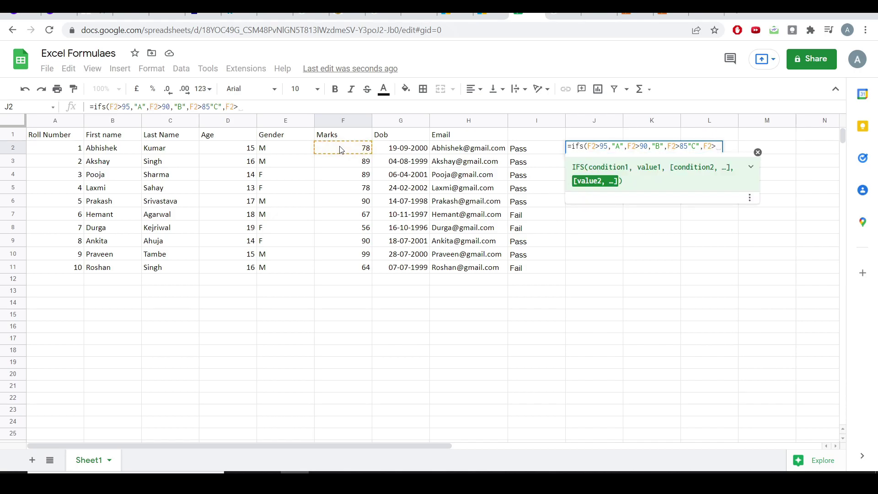
text(80)
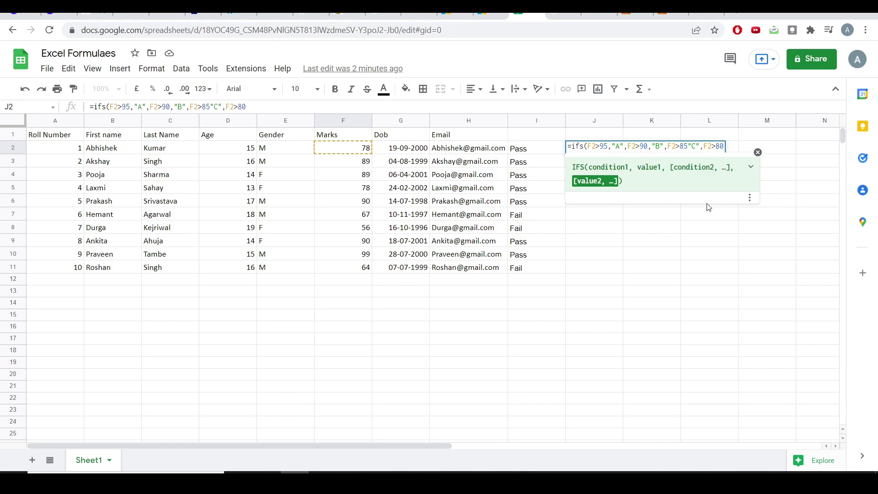
click(689, 146)
text(,)
click(729, 146)
text(,")
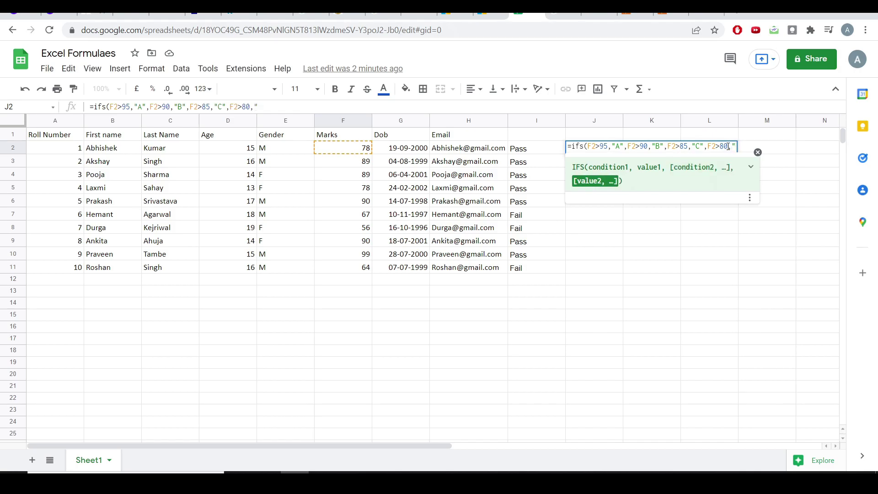
text(D",)
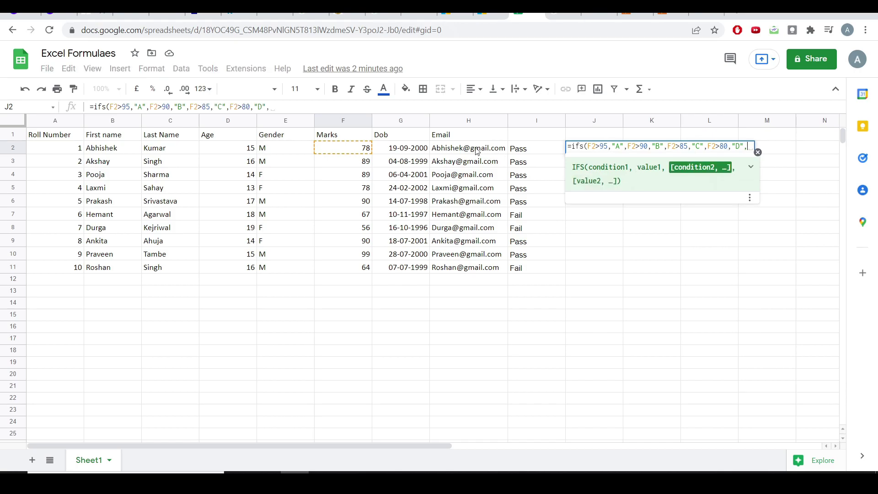
click(348, 153)
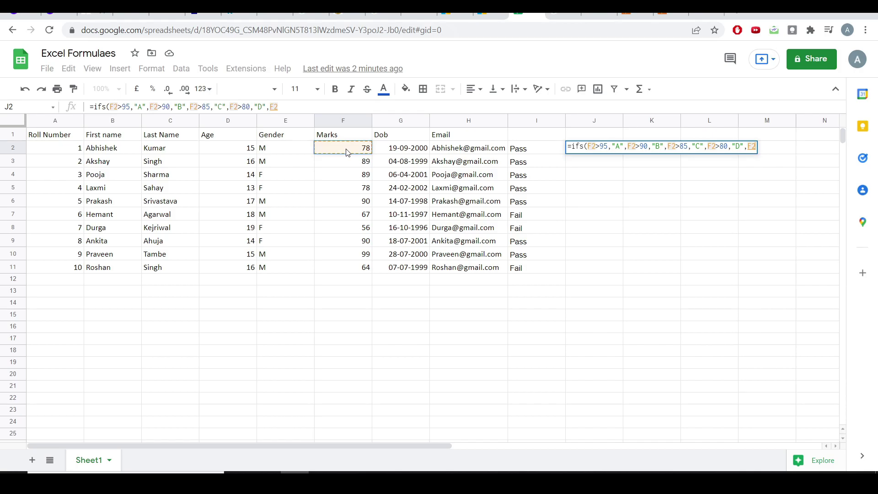
text(>7)
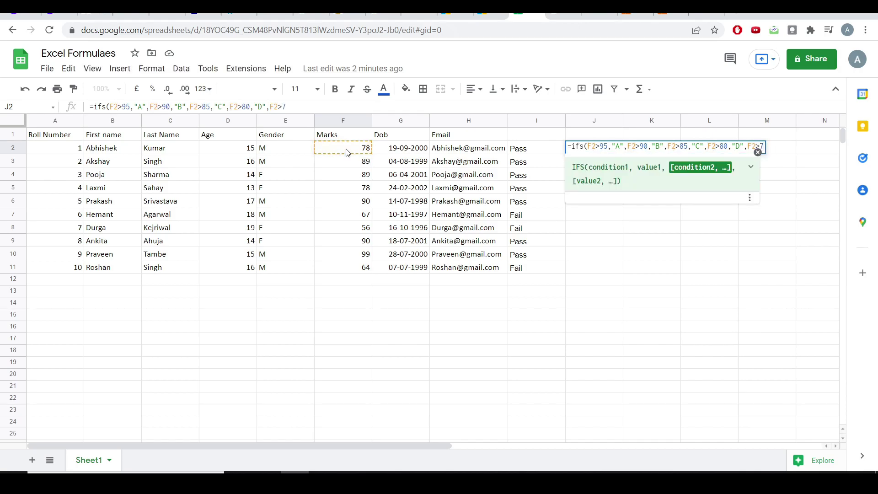
text(5,")
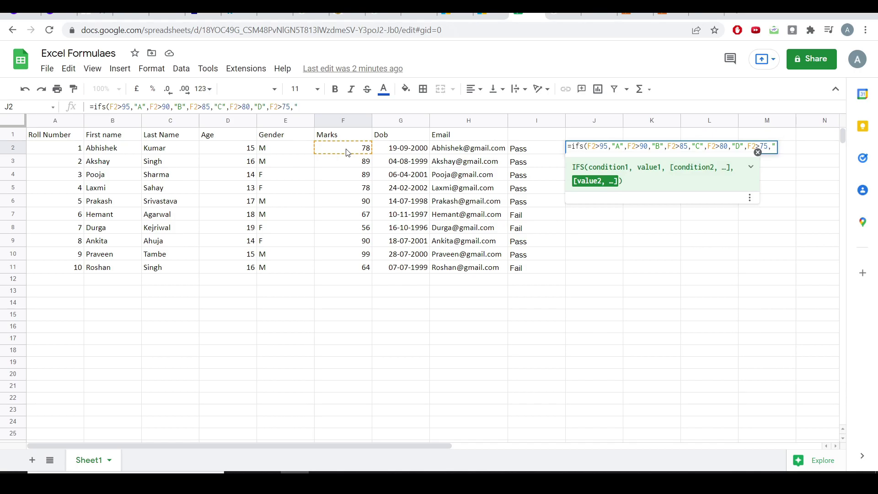
text(E"))
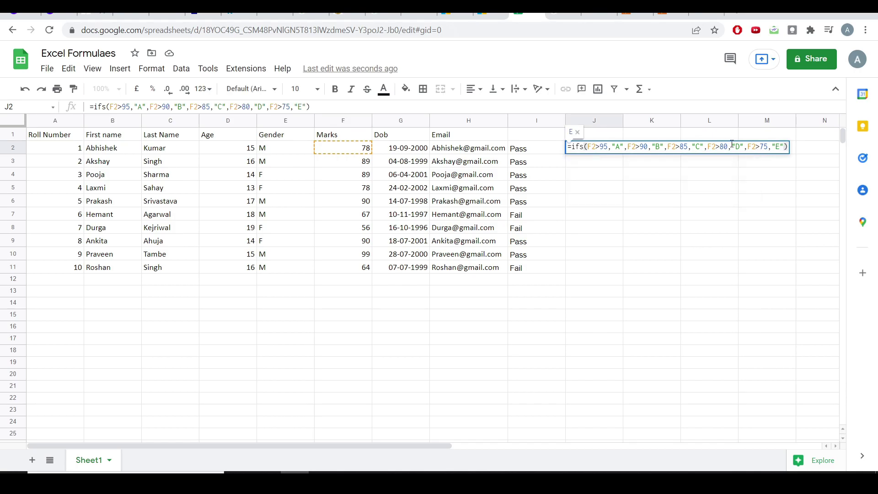
key(Return)
click(574, 148)
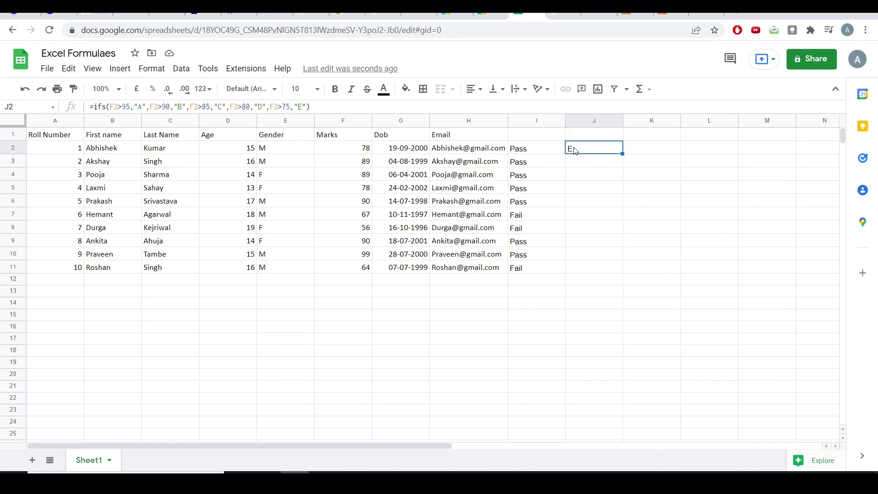
Fill the grade formula down to J11 and inspect J6, J9, J10 (mark 99) and J7's #N/A
drag(622, 153, 621, 270)
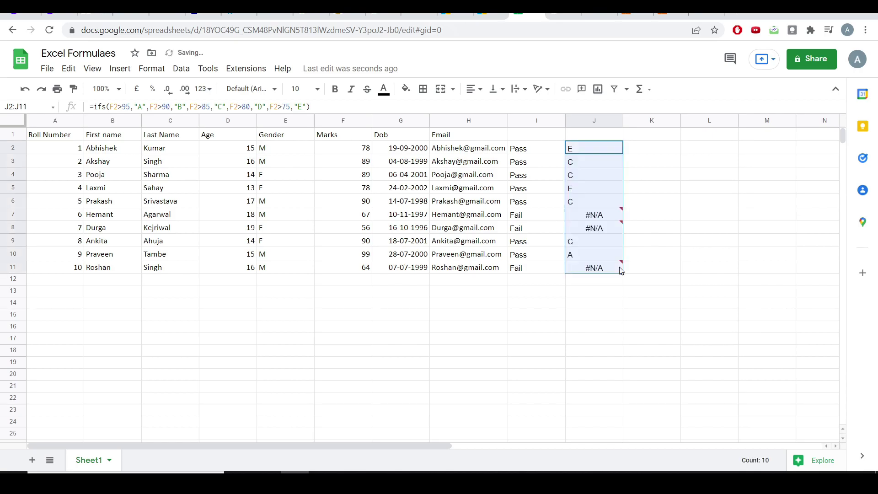
click(599, 201)
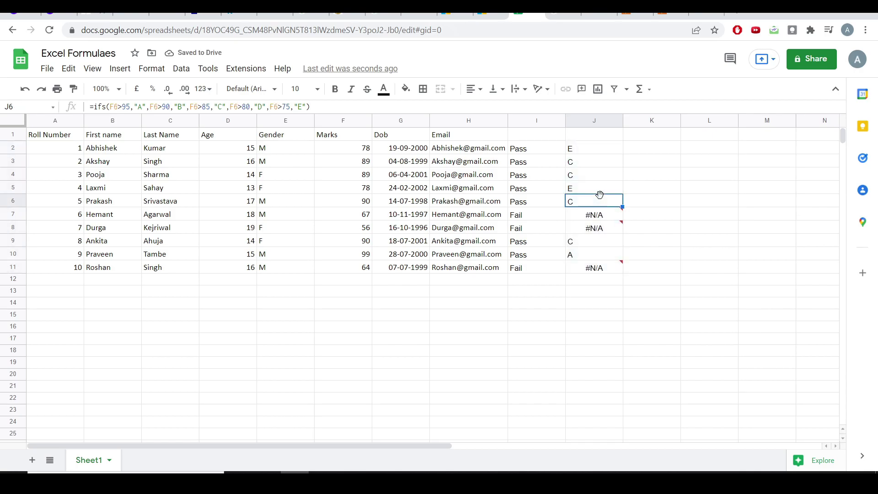
click(592, 249)
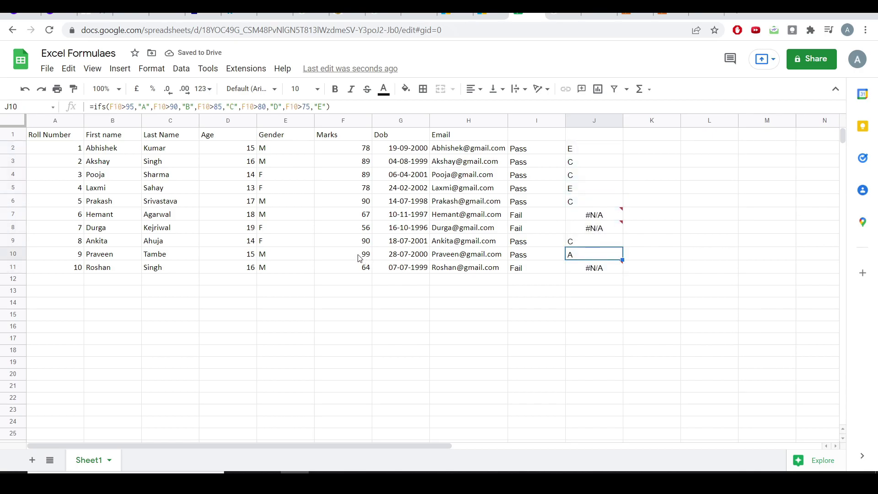
click(359, 258)
click(597, 239)
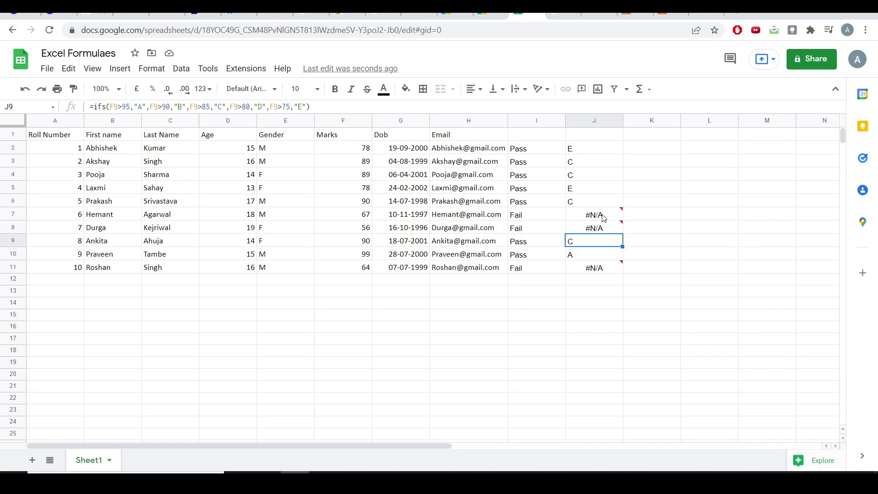
click(604, 218)
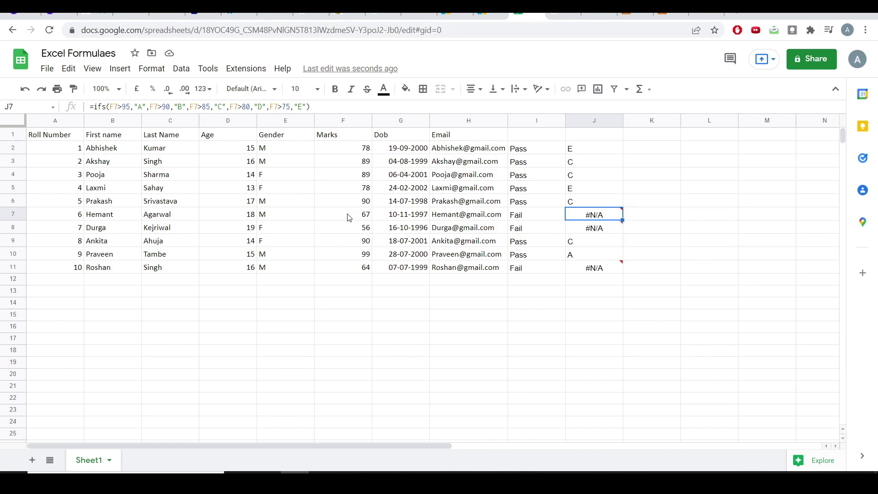
Wrap J7's grade formula in IFNA with a FAILED fallback text
click(349, 217)
click(611, 216)
click(96, 108)
text(IFNA()
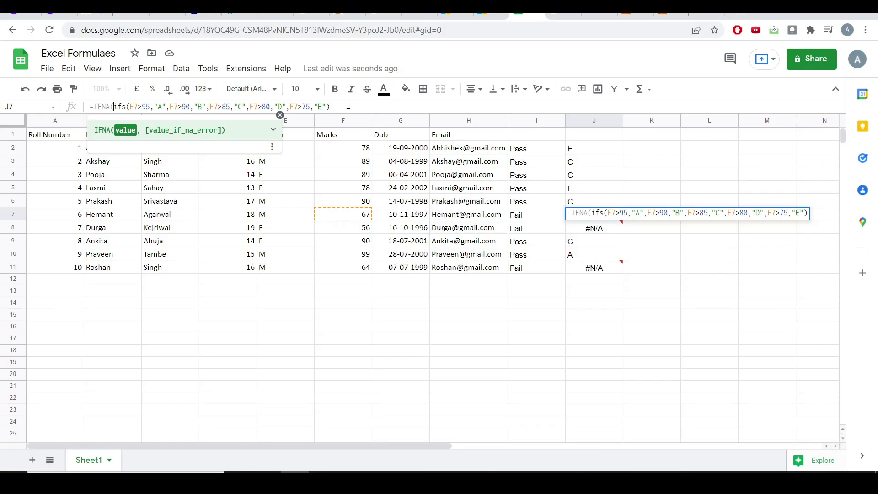
text(,")
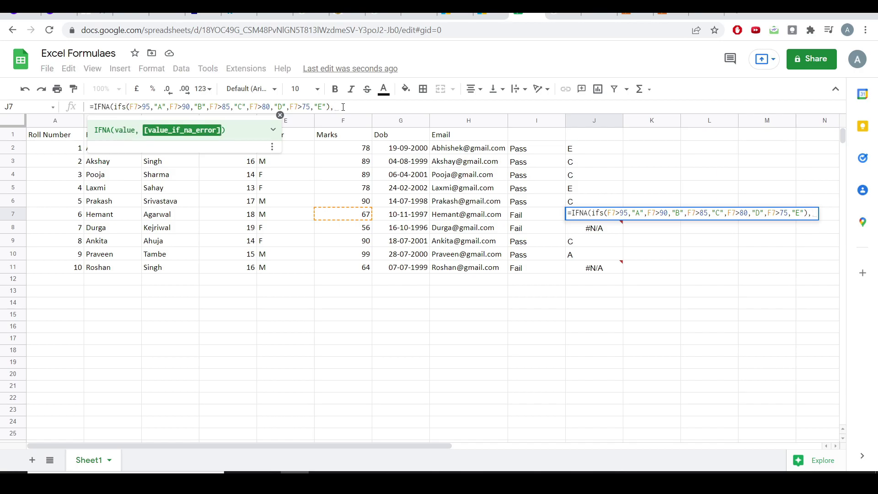
key(Caps_Lock)
text(f)
key(Caps_Lock)
text(AILED)
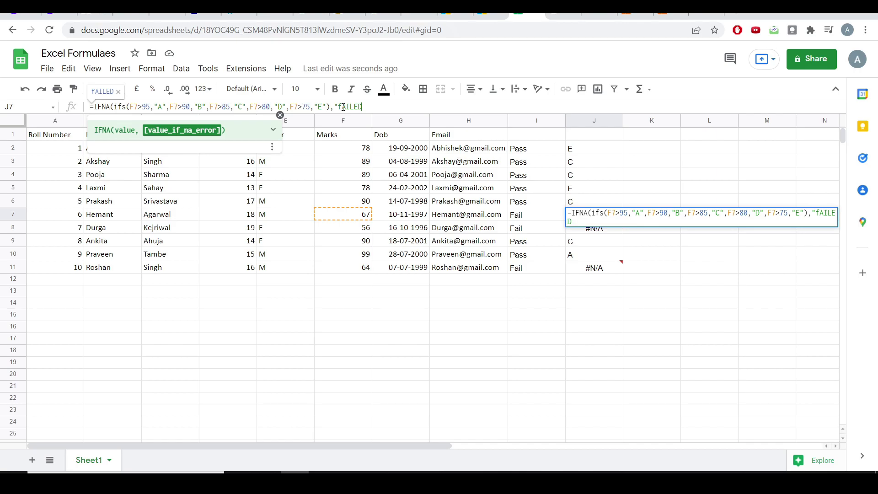
text(")
Correct the fallback's lowercase f to "FAILED", close the IFNA bracket and enter it
click(341, 107)
text(0)
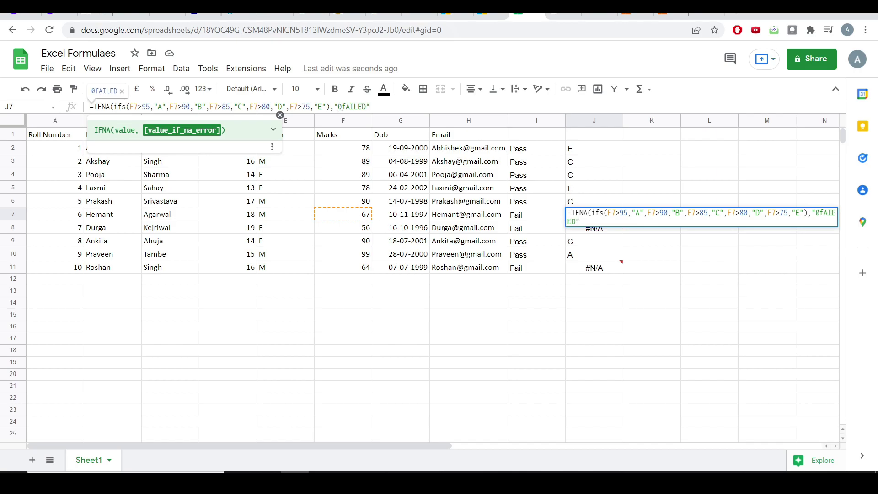
key(BackSpace)
key(Delete)
text(F)
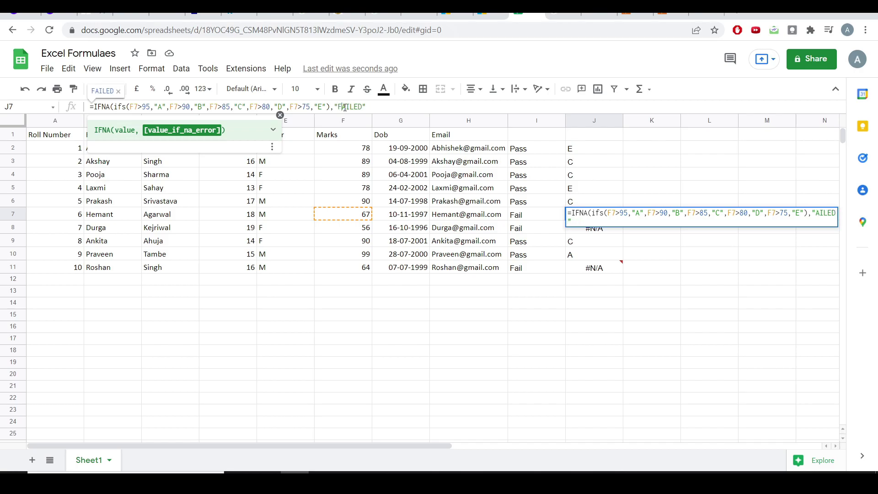
click(393, 105)
text())
key(Return)
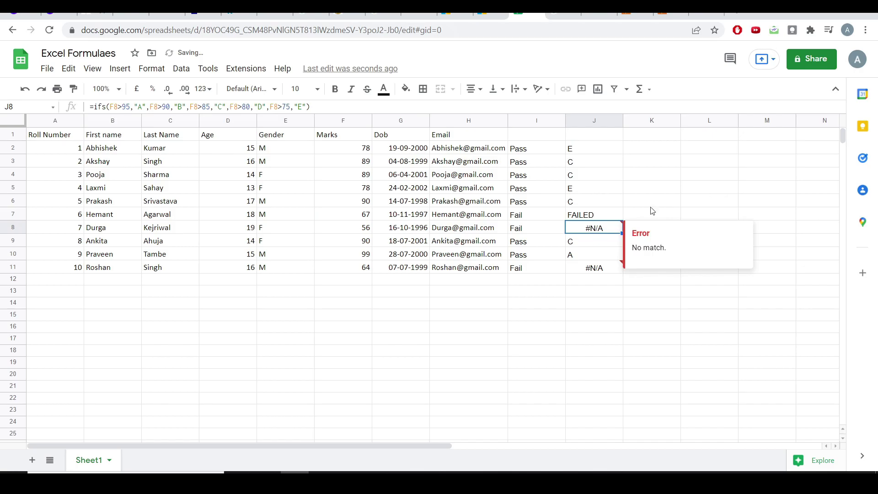
Fill the IFNA formula from J7 down to J11 and compare it with J4's plain formula
click(614, 212)
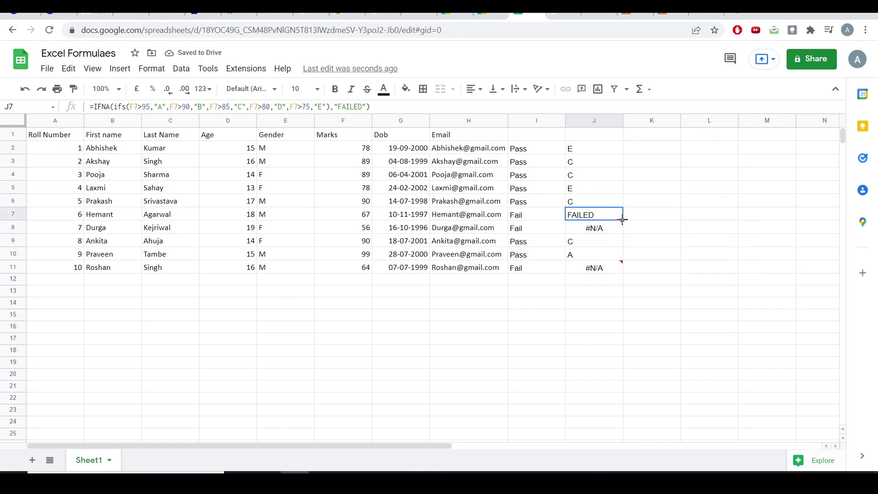
drag(621, 220, 625, 272)
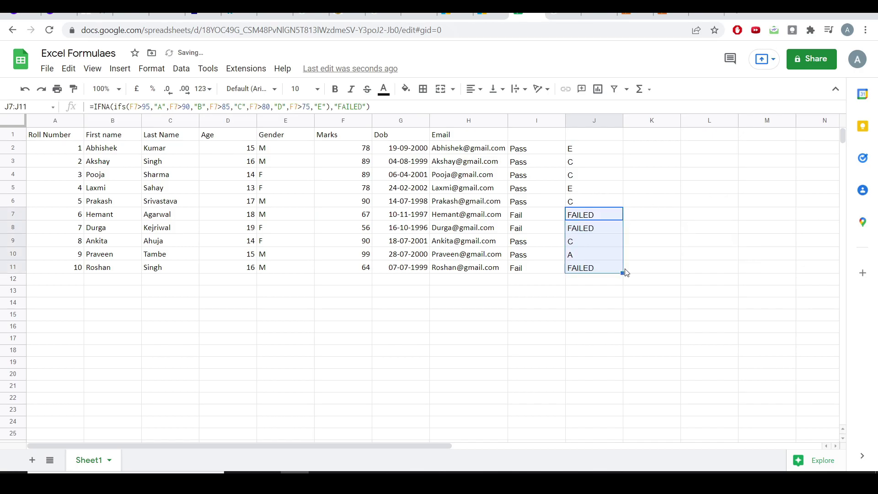
click(650, 228)
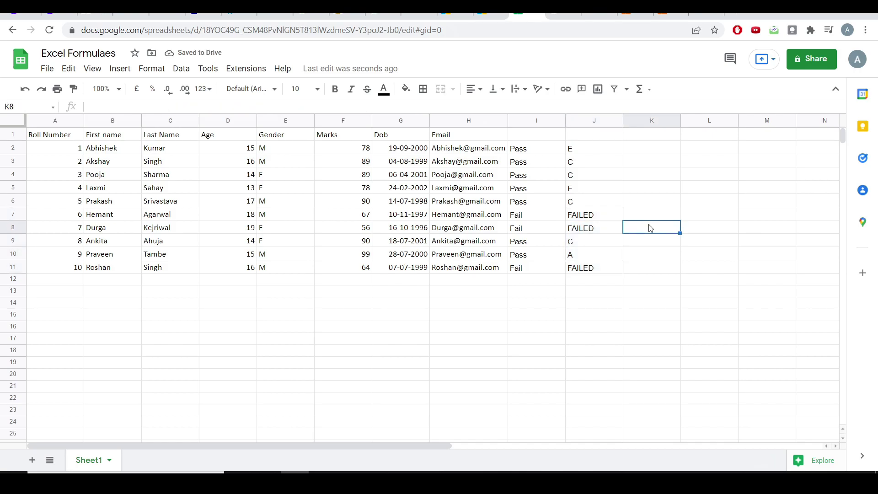
click(602, 172)
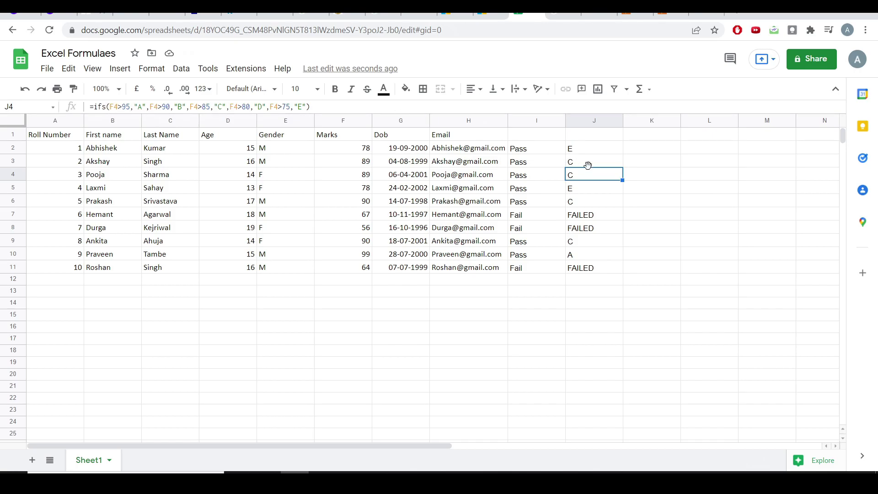
click(600, 218)
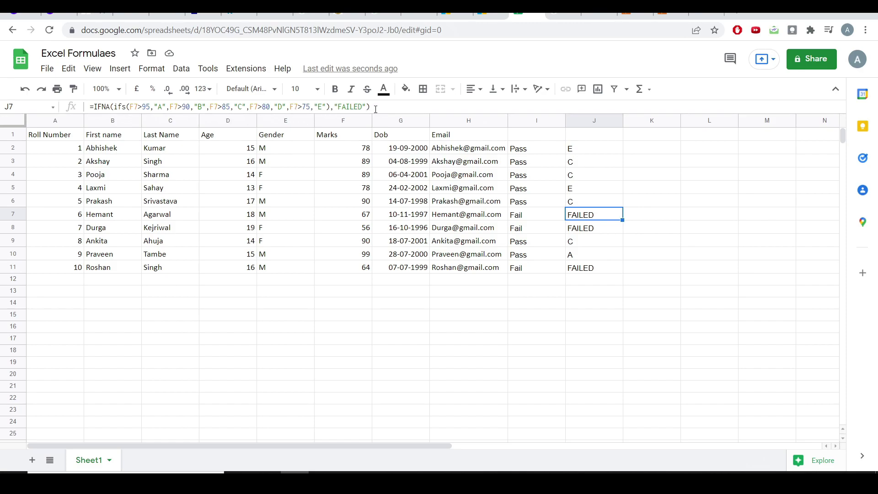
click(595, 150)
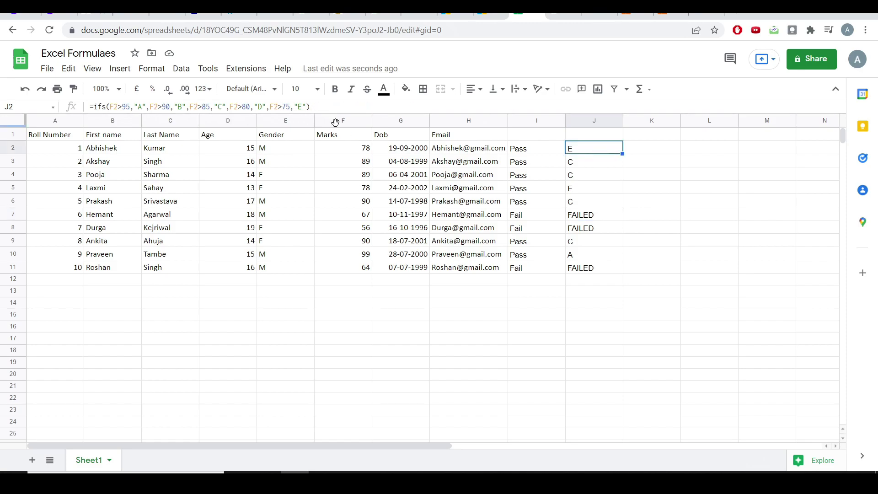
Append a true,"Failed" catch-all to J2's IFS grade formula
click(307, 107)
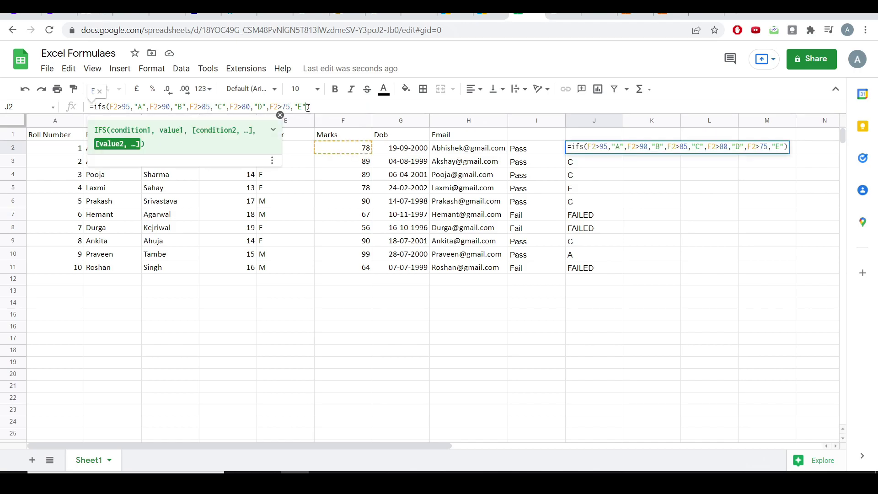
text(,)
key(Caps_Lock)
text(true)
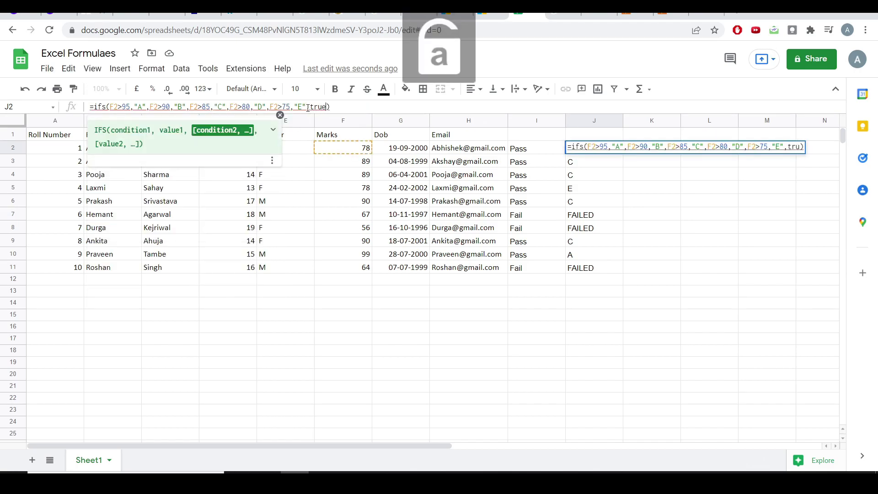
text(,")
key(Caps_Lock)
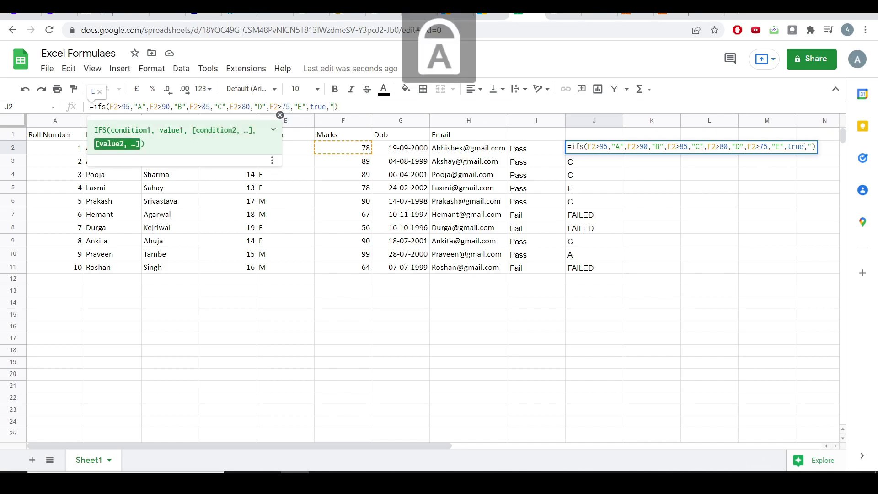
key(Caps_Lock)
text(Failed")
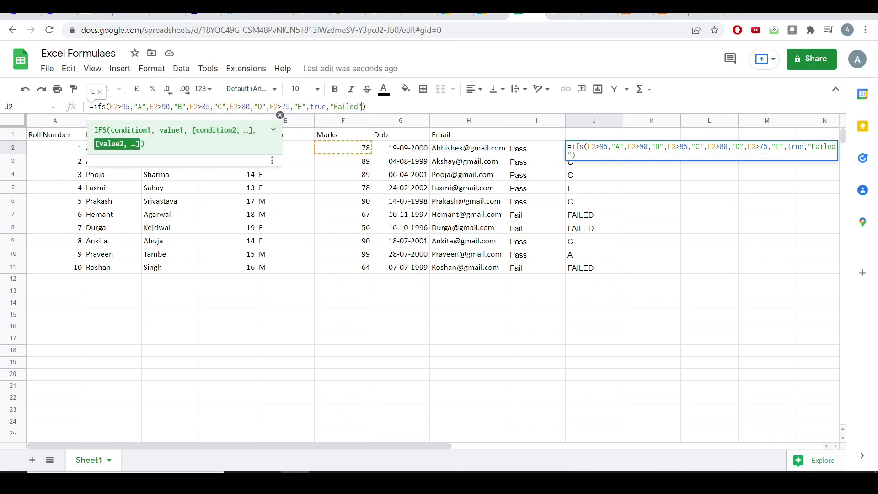
key(Return)
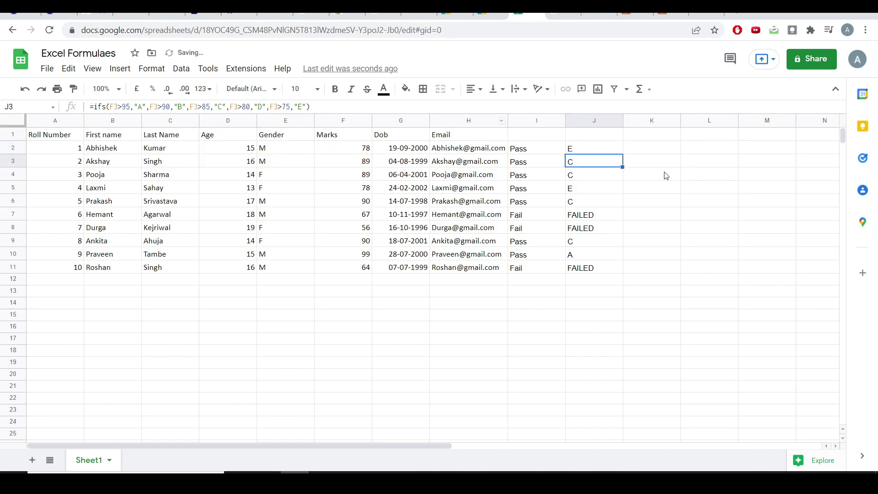
Fill the grade formula down to J11, review J7's conditions, and begin =count( in K2
click(616, 149)
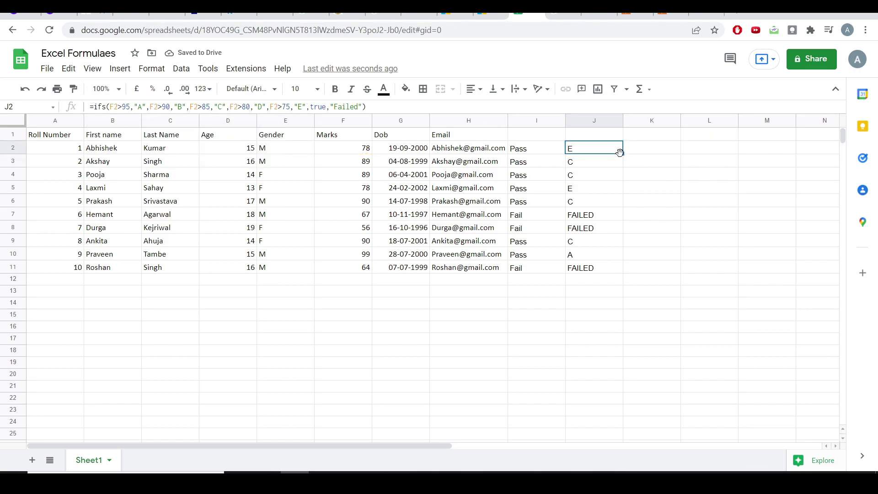
drag(622, 153, 631, 269)
click(589, 215)
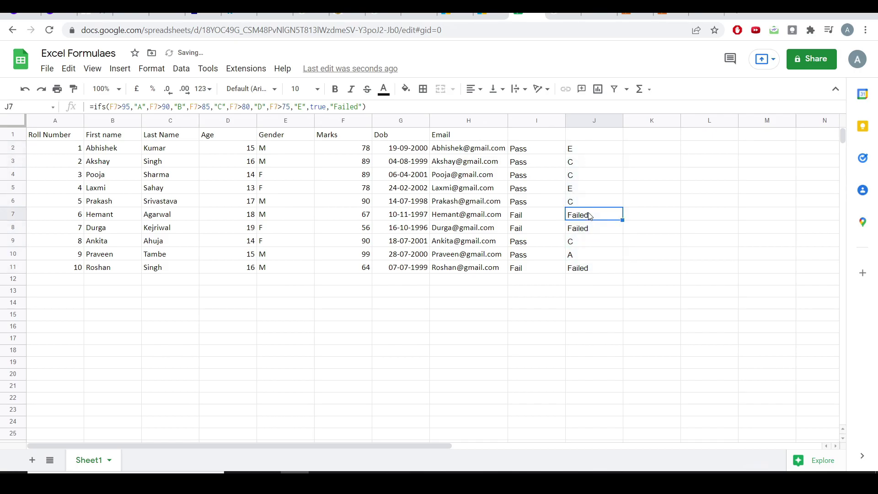
click(351, 232)
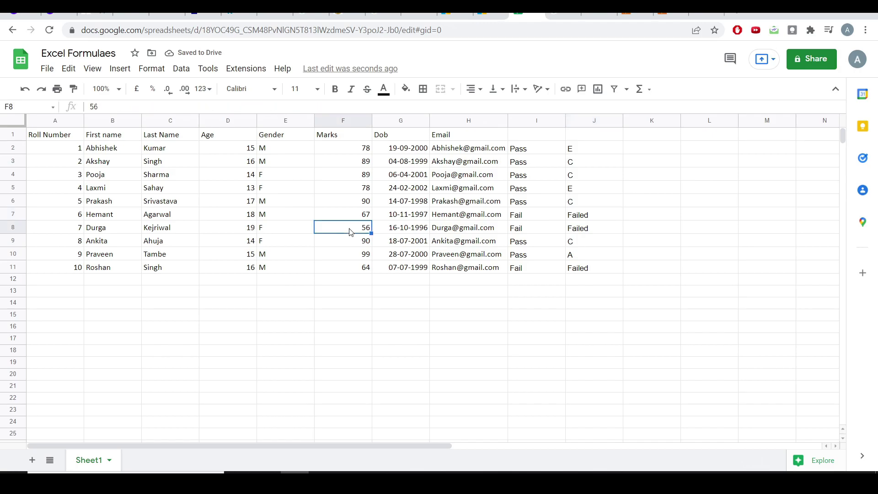
click(591, 218)
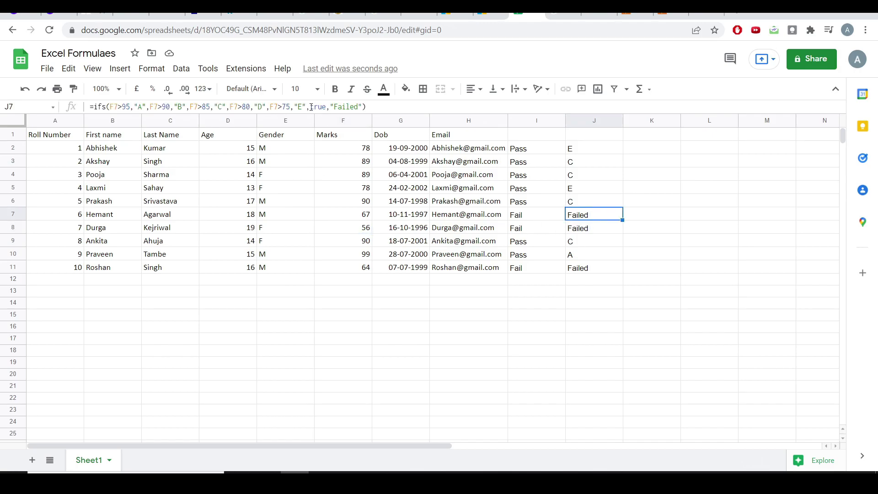
drag(307, 106, 112, 112)
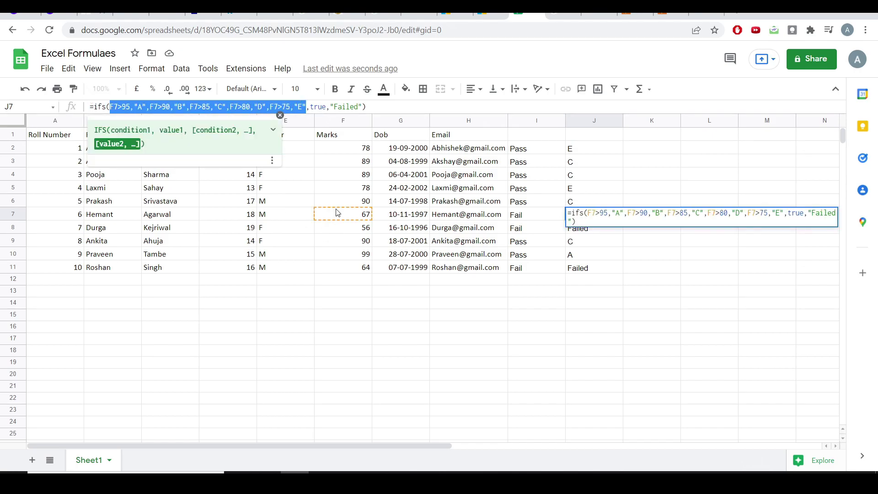
drag(310, 106, 363, 106)
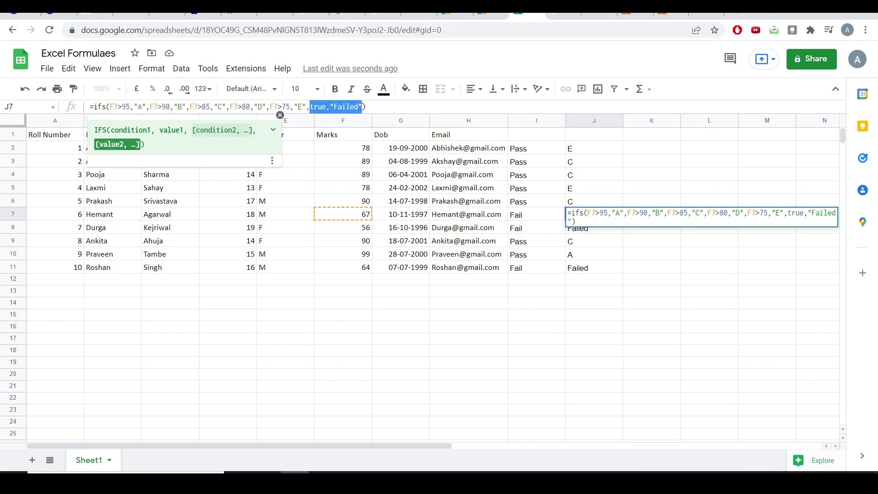
key(Return)
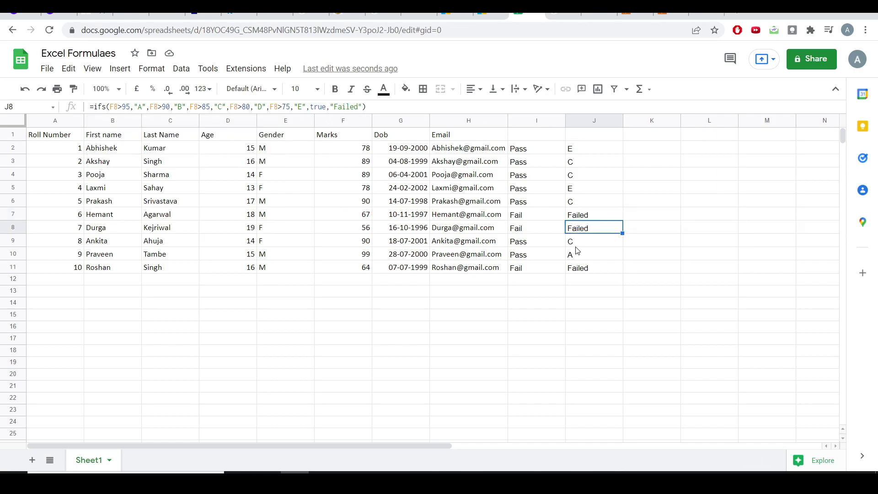
click(603, 217)
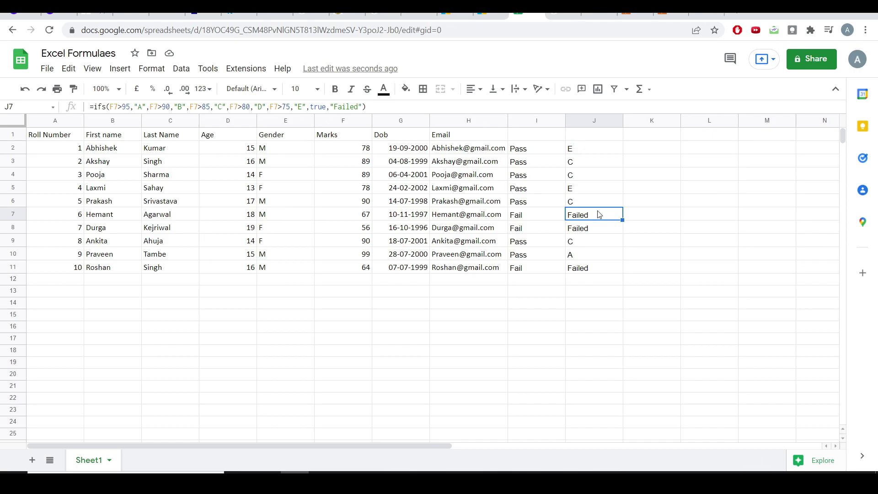
click(540, 130)
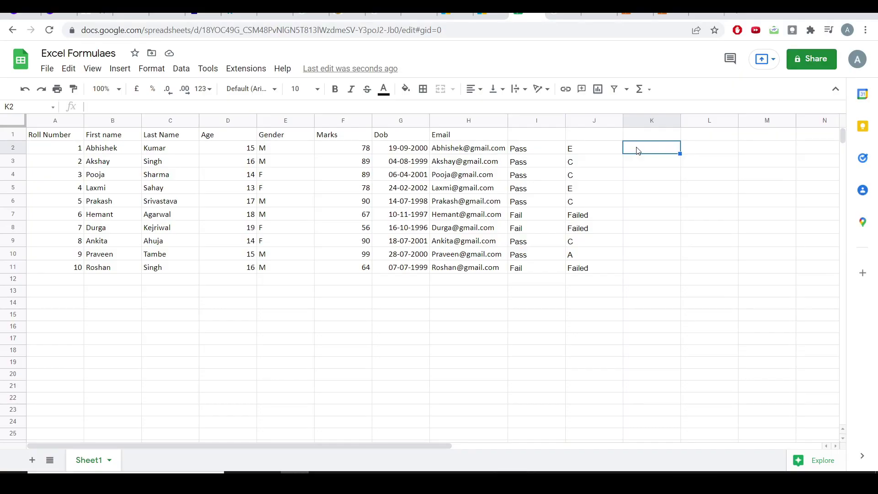
text(=count()
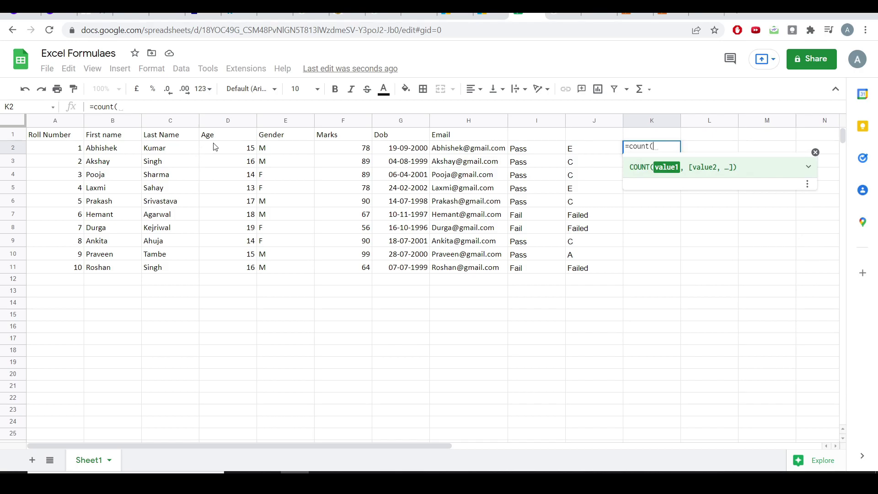
Complete K2 as =count(D2:D11), returning 10 for the ages
drag(221, 147, 227, 268)
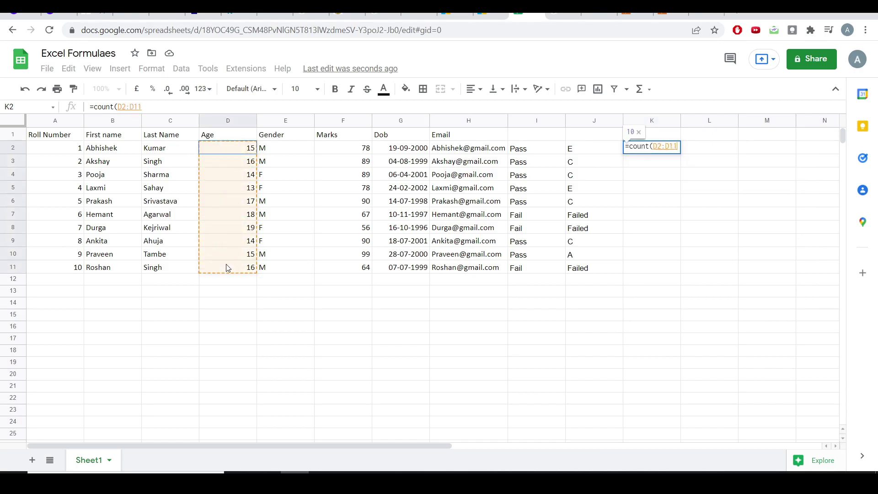
key(Return)
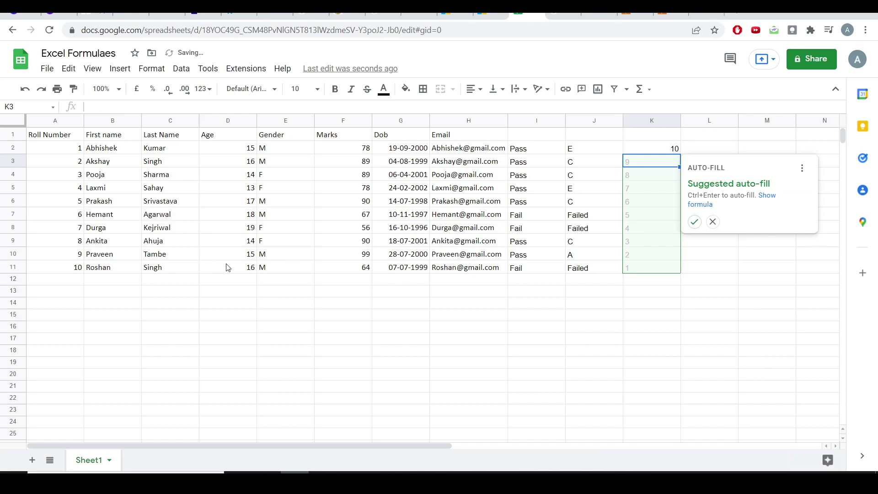
click(653, 151)
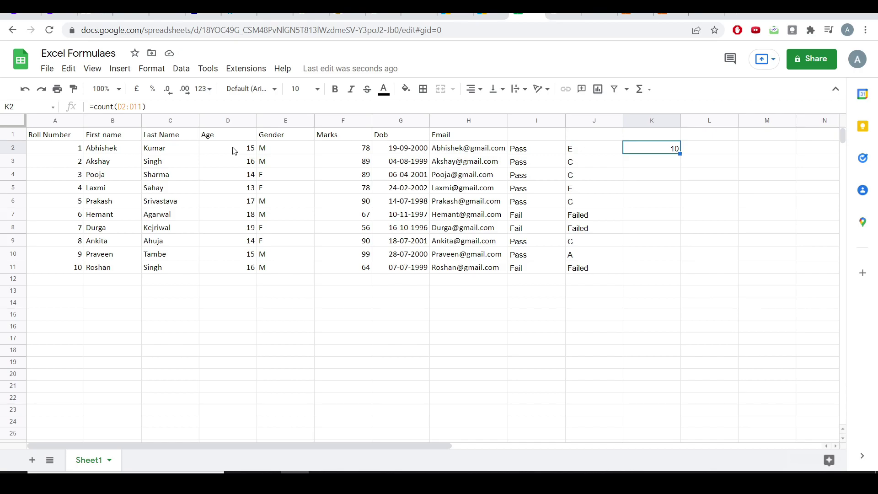
Confirm the count of 10 via the status bar Count summary for D2:D11
drag(234, 153, 234, 270)
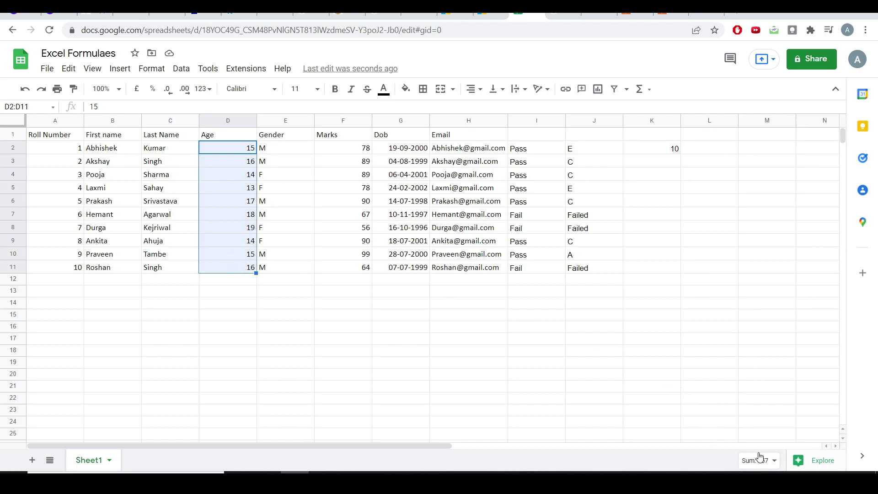
click(766, 461)
click(750, 441)
click(657, 153)
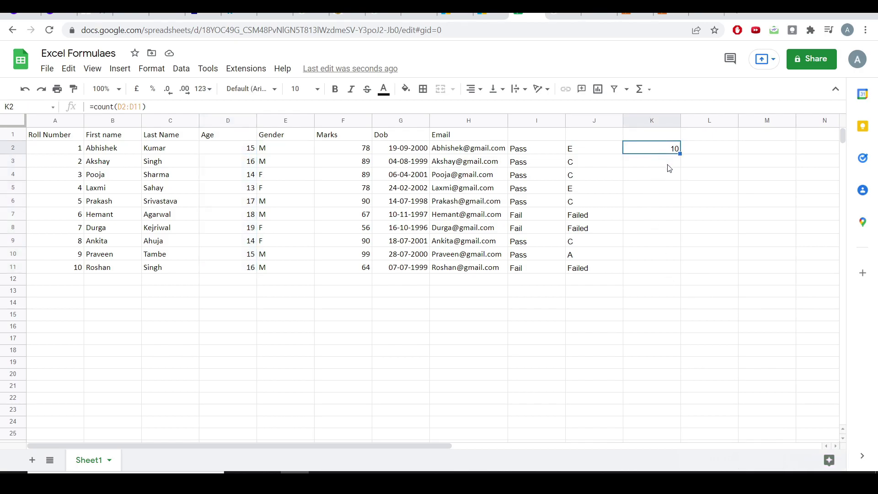
click(669, 165)
text(=)
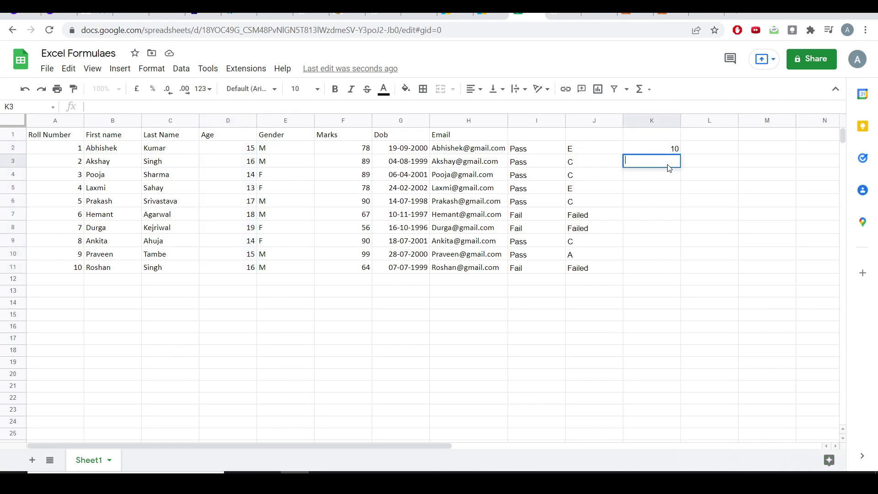
text(couny)
Enter =count(C2:C11) in K3, returning 0, then begin =counta( in K4
key(BackSpace)
text(t)
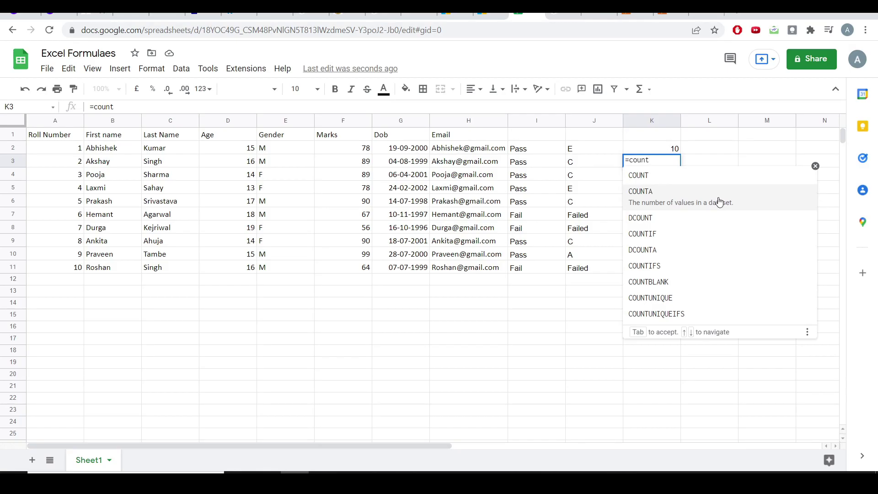
text(a()
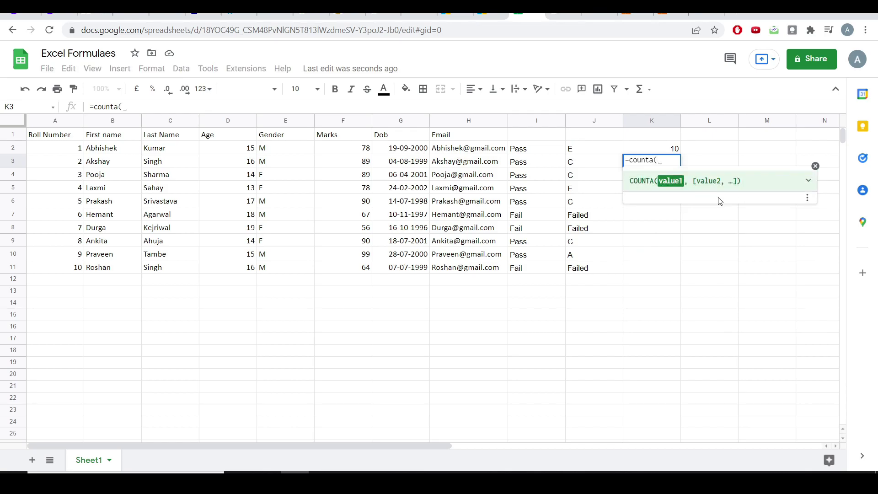
key(BackSpace)
key(BackSpace)
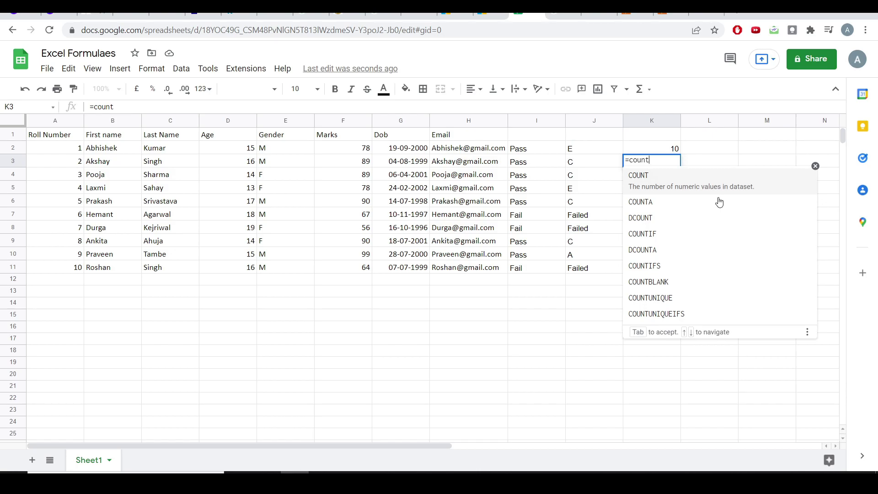
key(BackSpace)
key(BackSpace)
key(BackSpace)
key(BackSpace)
key(BackSpace)
key(BackSpace)
text(=count()
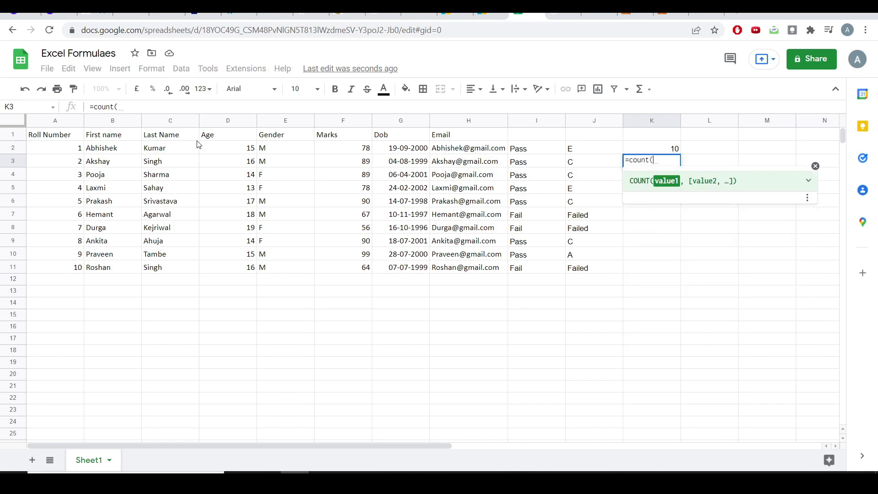
drag(176, 150, 178, 274)
key(Return)
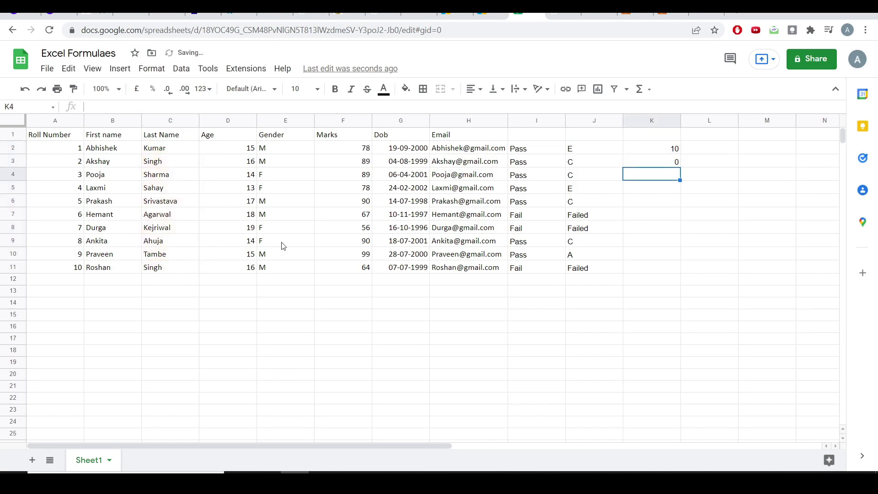
click(654, 167)
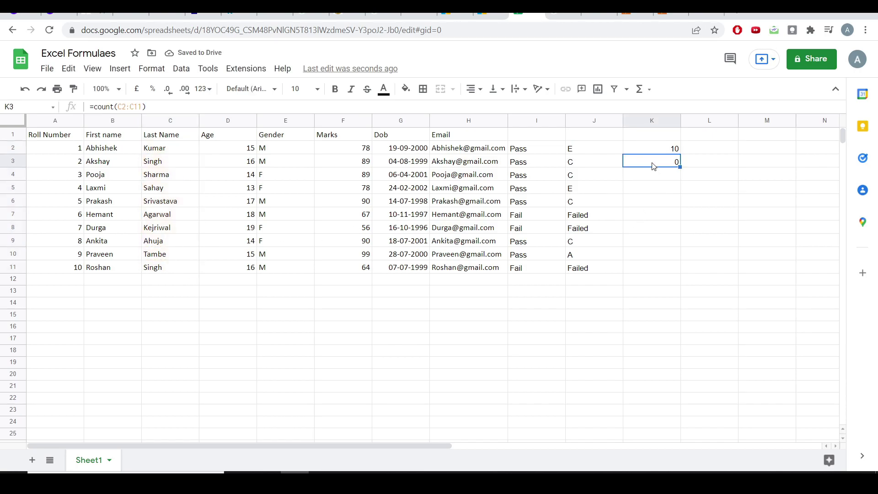
click(673, 180)
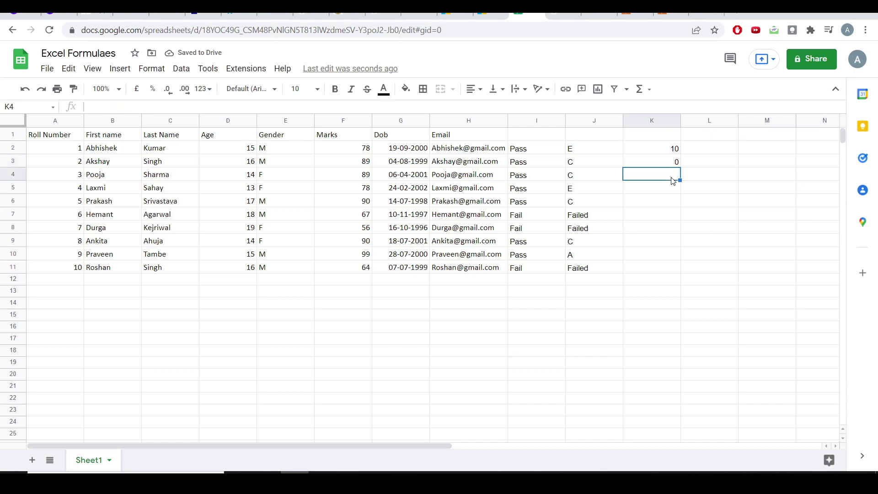
text(=count)
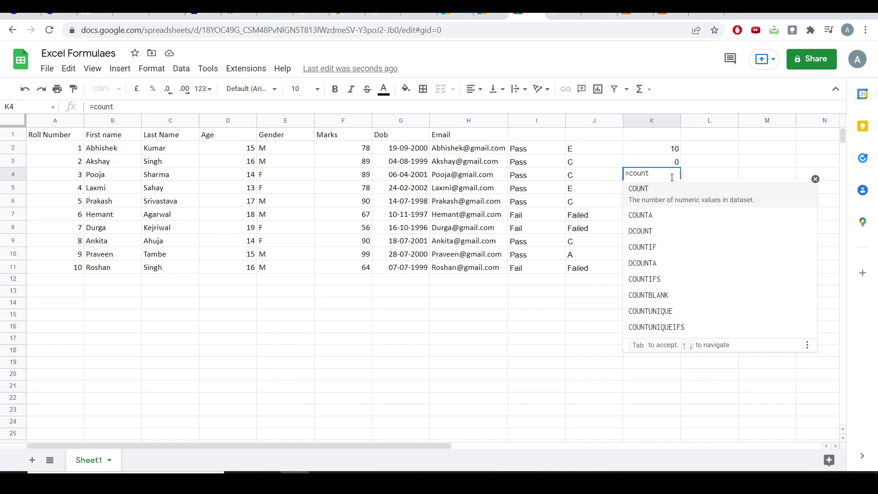
text(a()
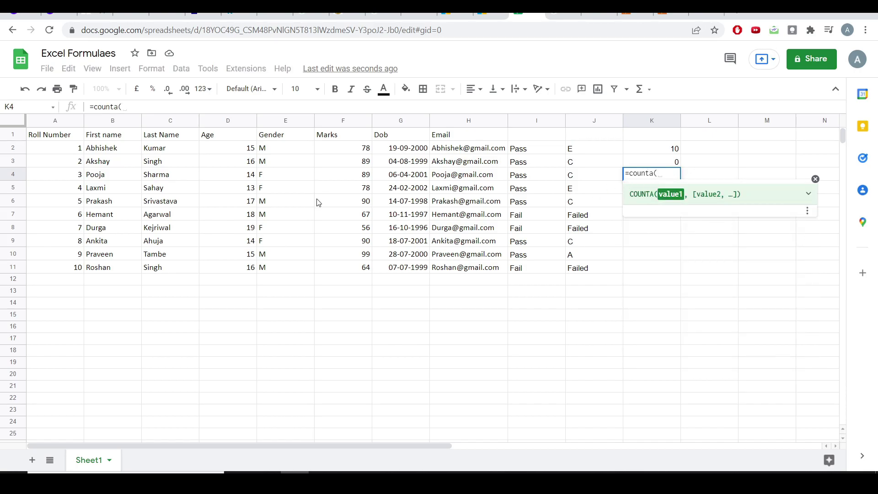
Enter =counta(C2:C11) in K4 to count all ten last names, returning 10
drag(175, 146, 179, 267)
key(Return)
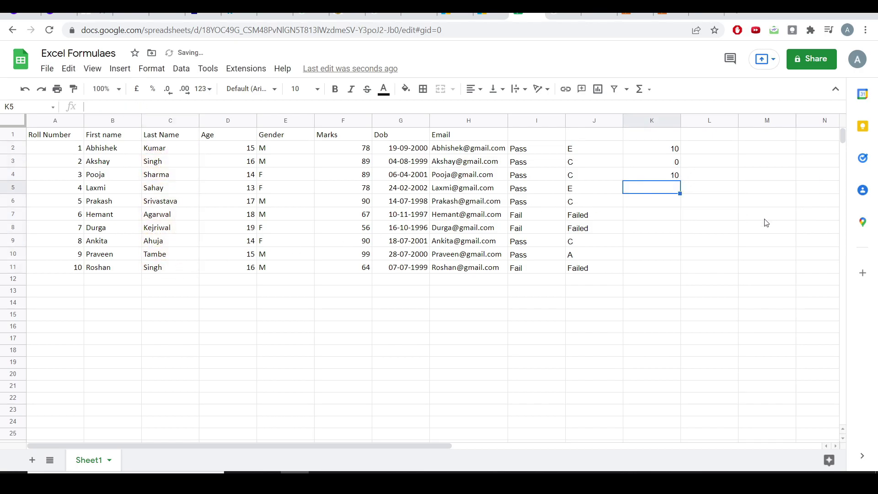
click(631, 176)
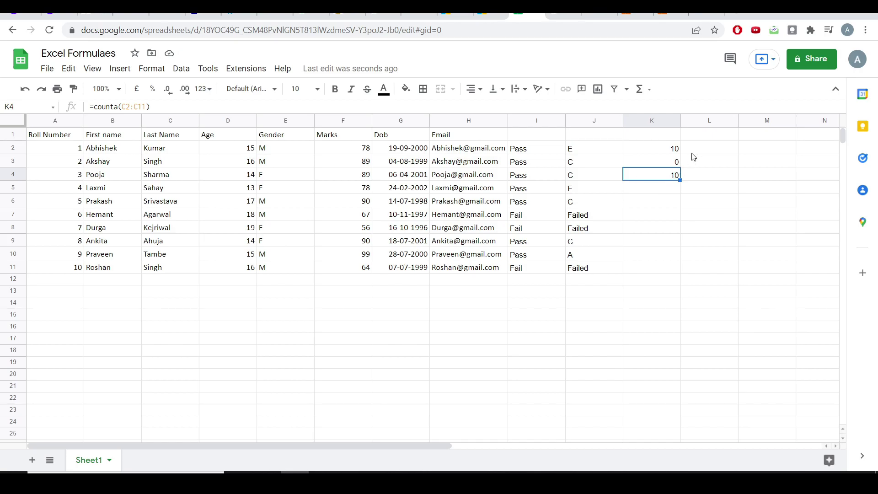
click(708, 147)
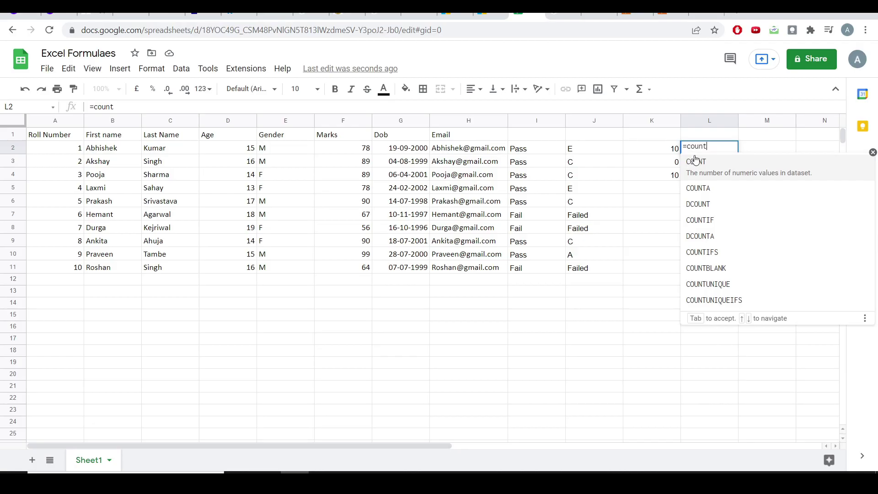
Type =countif( into L2, leaving the range and criterion blank for now
text(if()
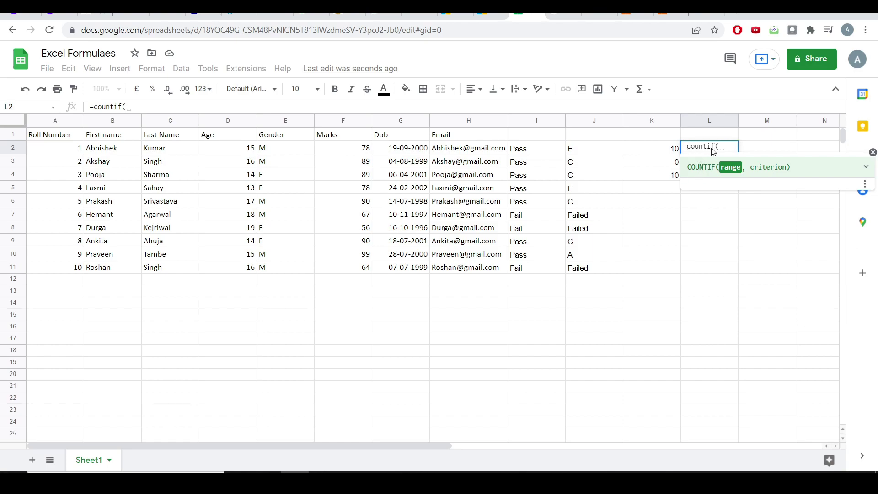
Complete L2 as =countif(F2:F11,">69") to count marks above 69, returning 7
drag(342, 148, 348, 269)
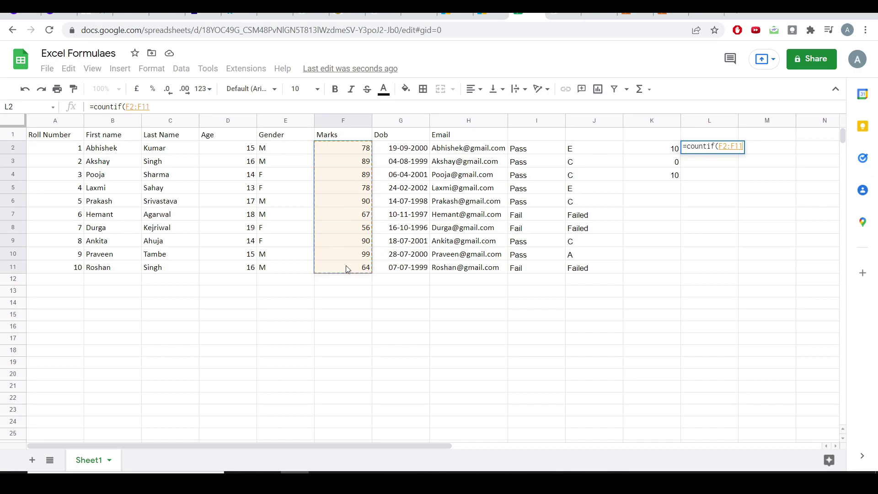
text(,)
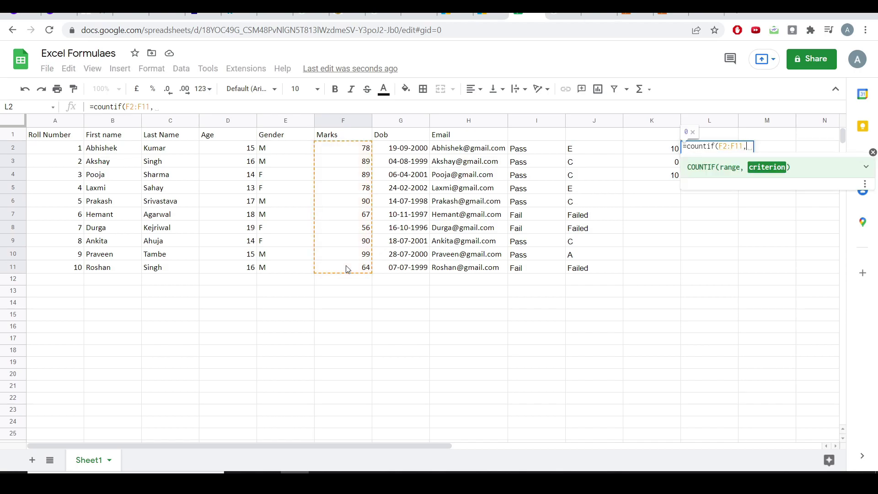
text(">)
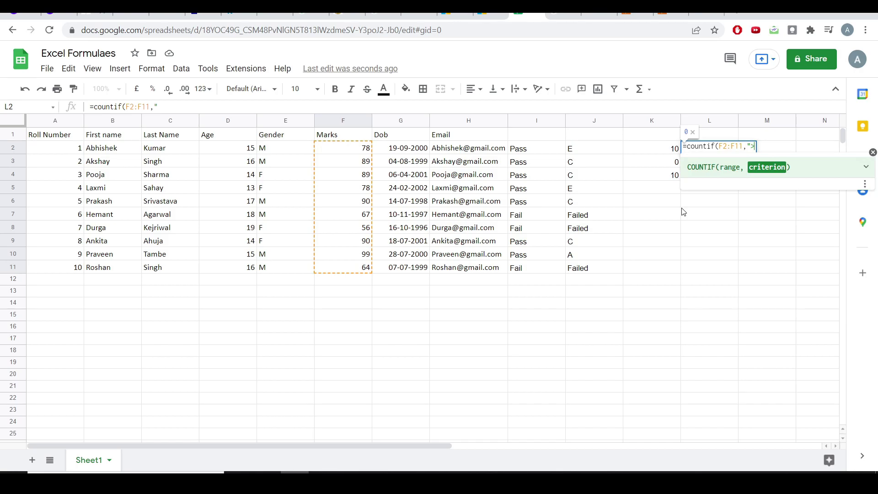
text(69"))
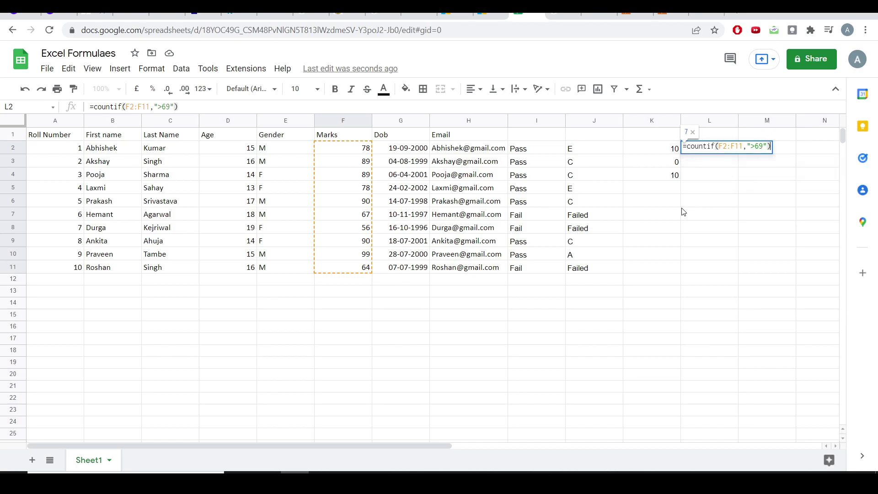
key(Return)
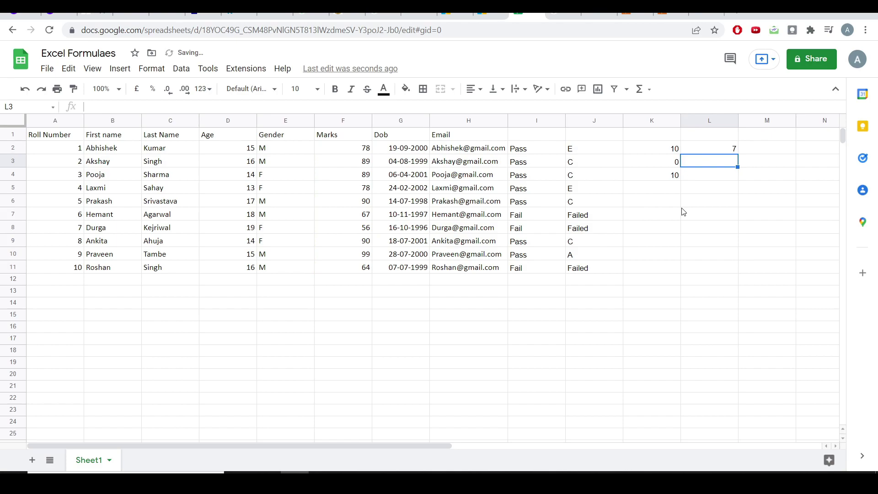
click(719, 151)
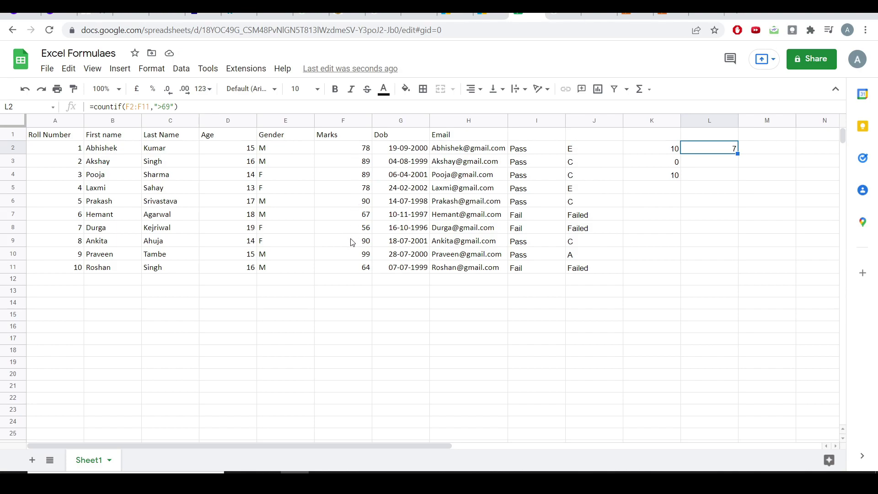
click(761, 148)
Type =countifs( into M2 so the COUNTIFS function hint appears
text(=c)
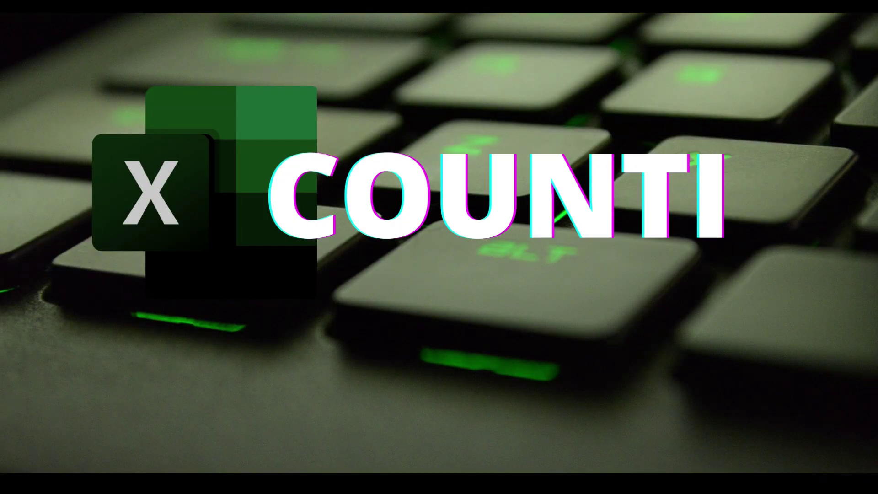
text(ountifs()
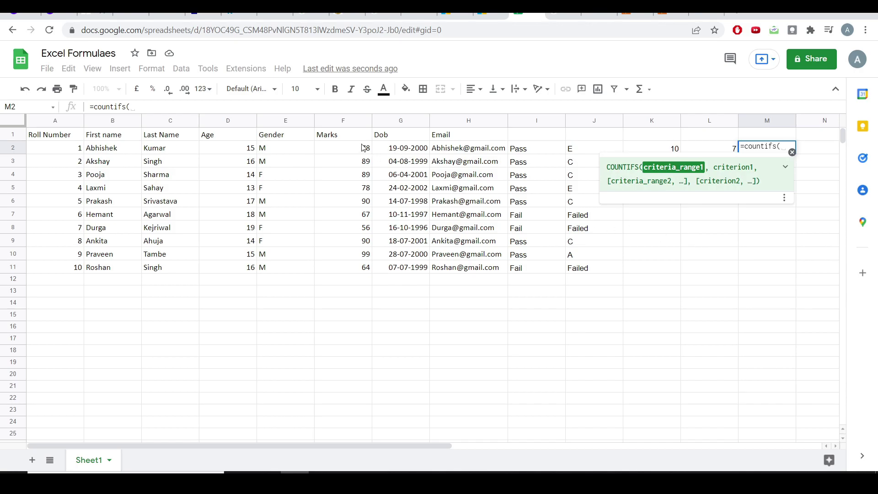
Complete M2 as =countifs(F2:F11,">69",E2:E11,"M"), counting 4 male students above 69
drag(364, 148, 358, 269)
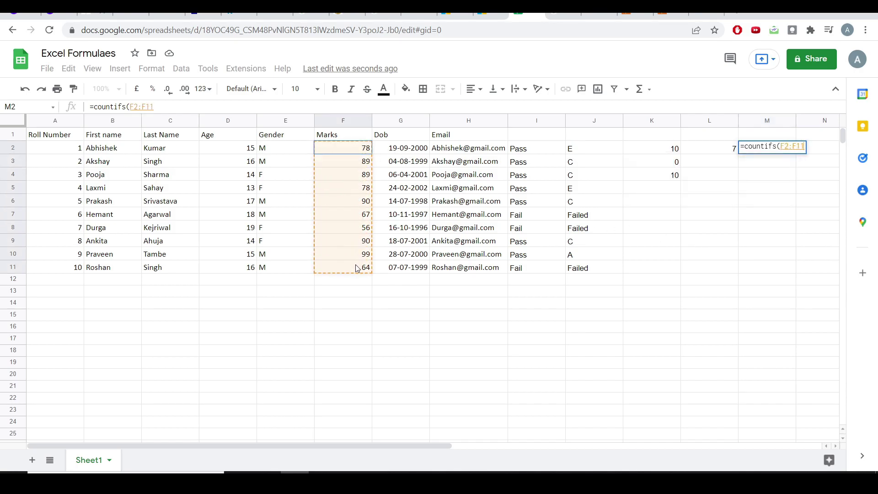
text(,")
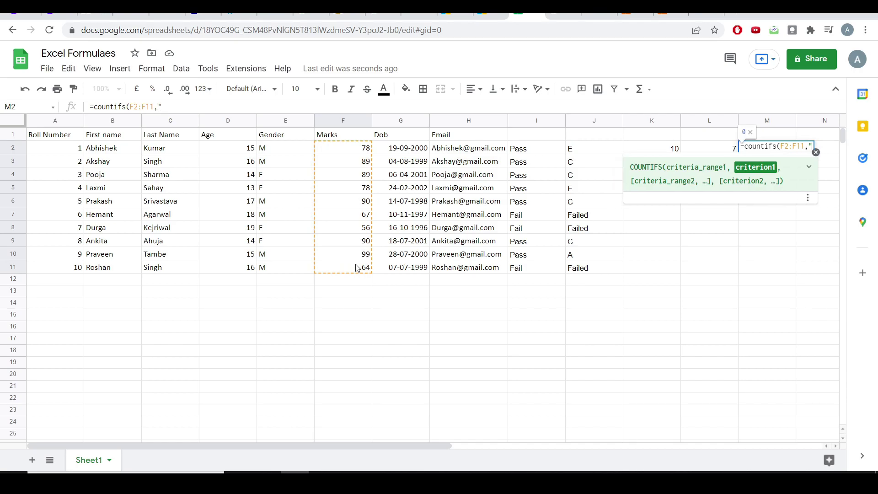
text(>)
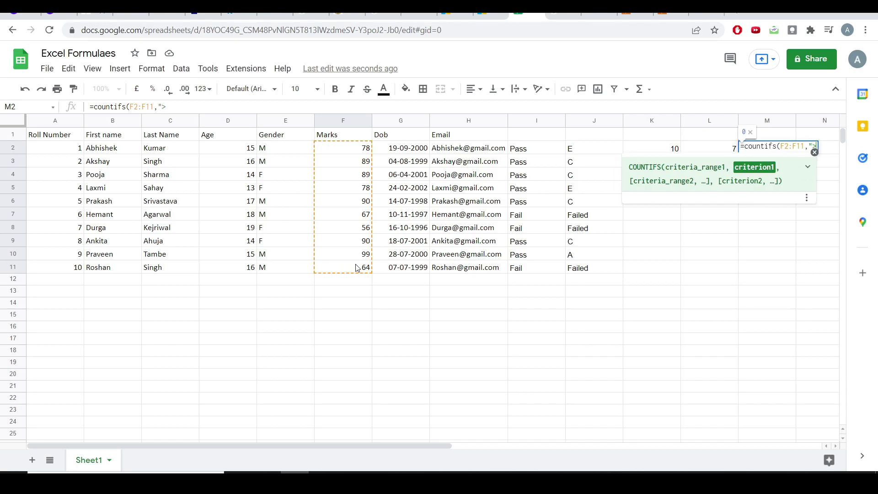
text(69",)
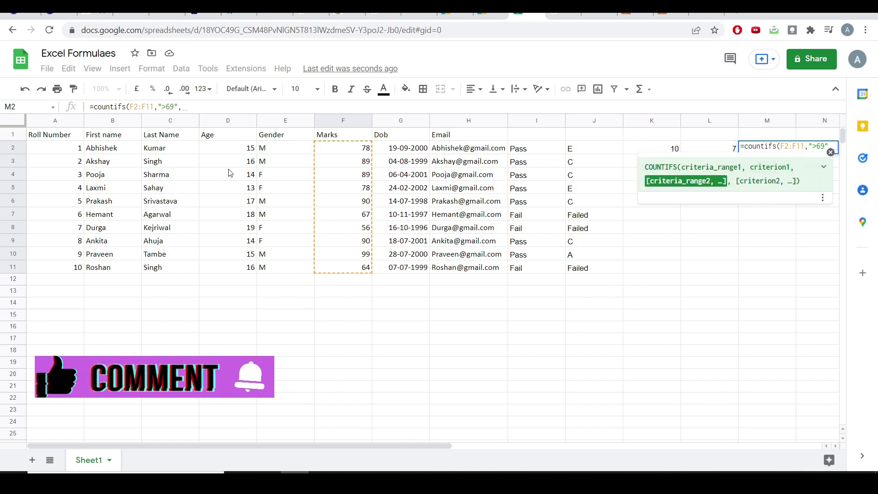
drag(273, 147, 278, 267)
text(,)
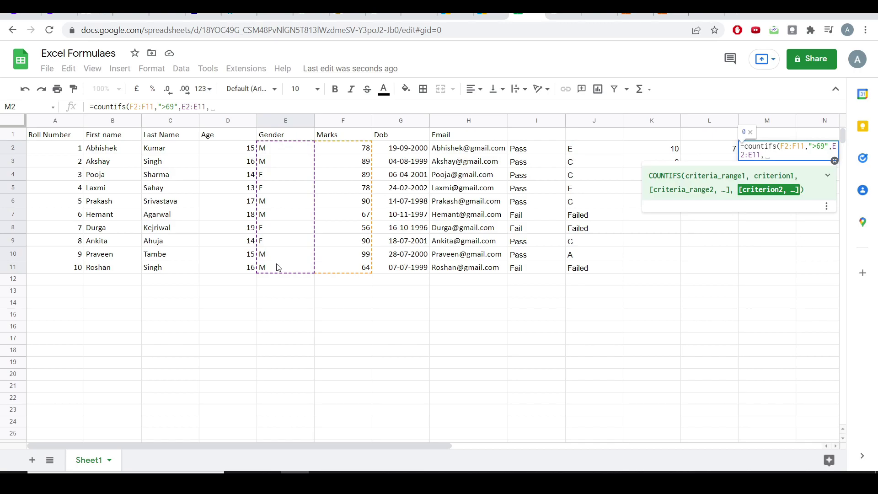
text(")
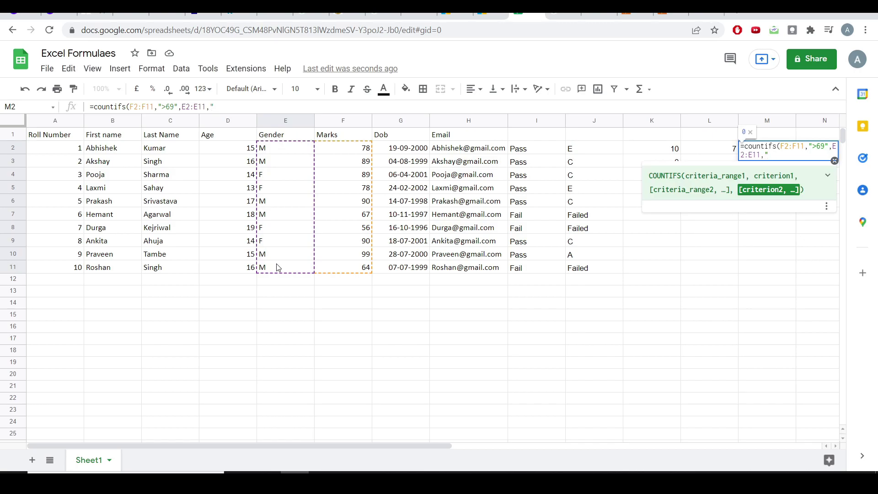
key(Caps_Lock)
text(M)
key(Caps_Lock)
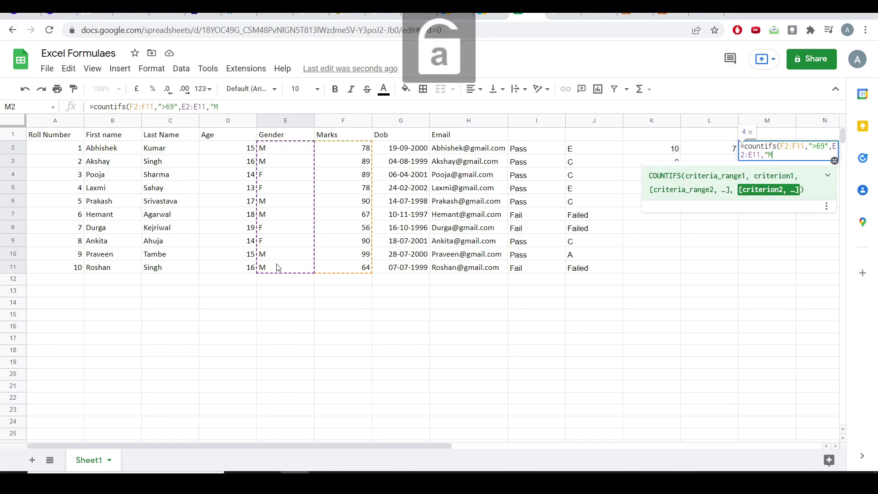
text(")
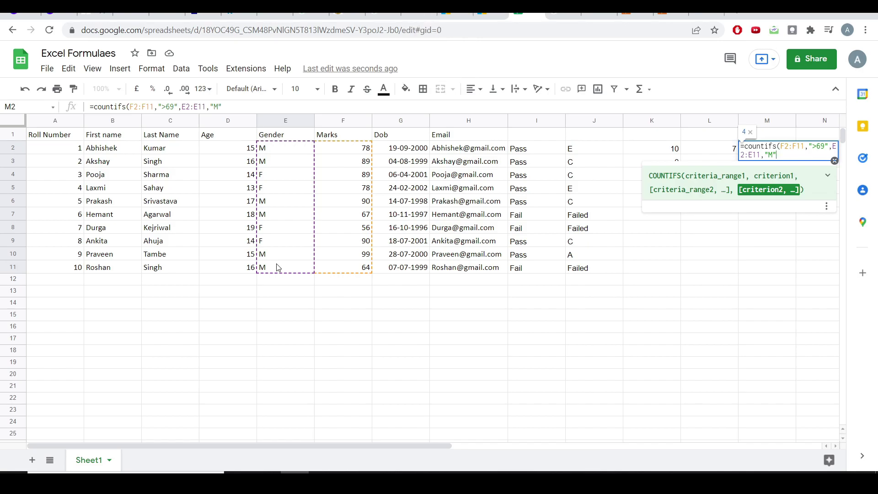
key(Return)
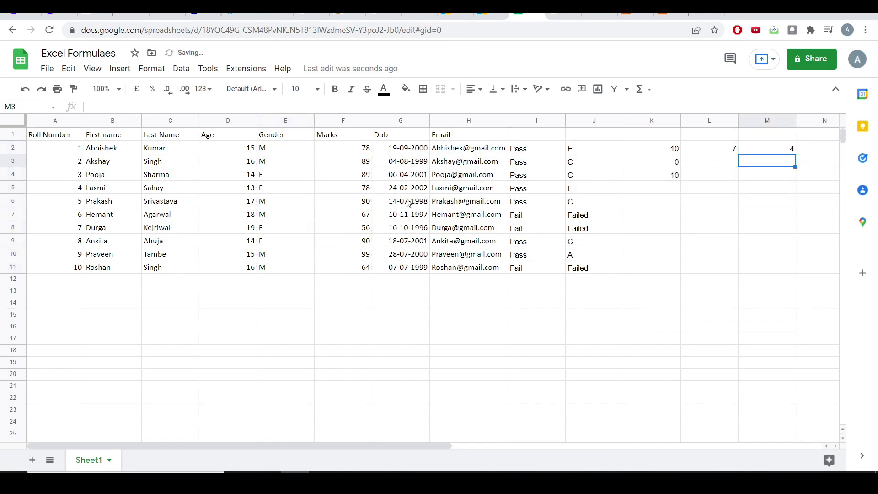
click(758, 147)
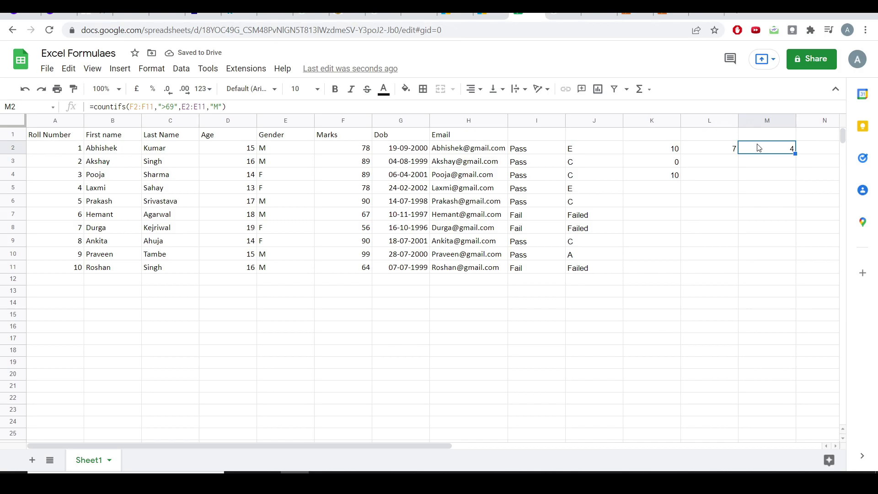
Create a filter on the student table and uncheck F in the Gender column filter
click(273, 138)
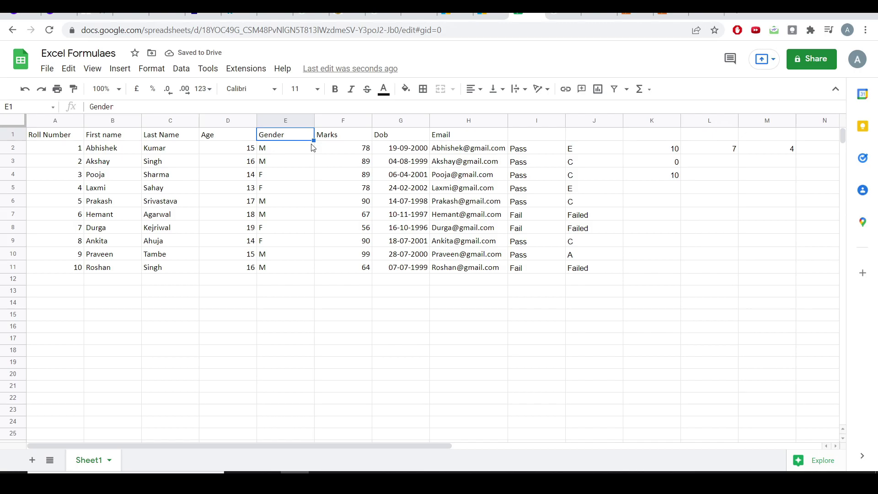
click(615, 89)
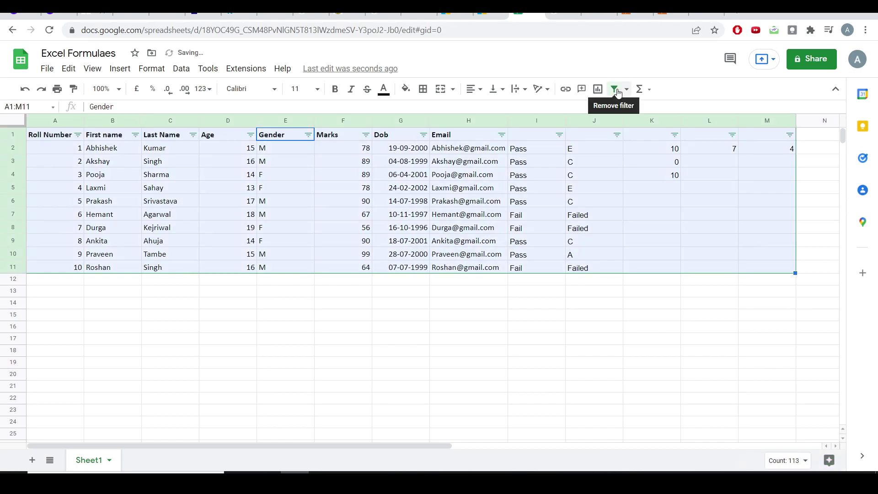
click(308, 135)
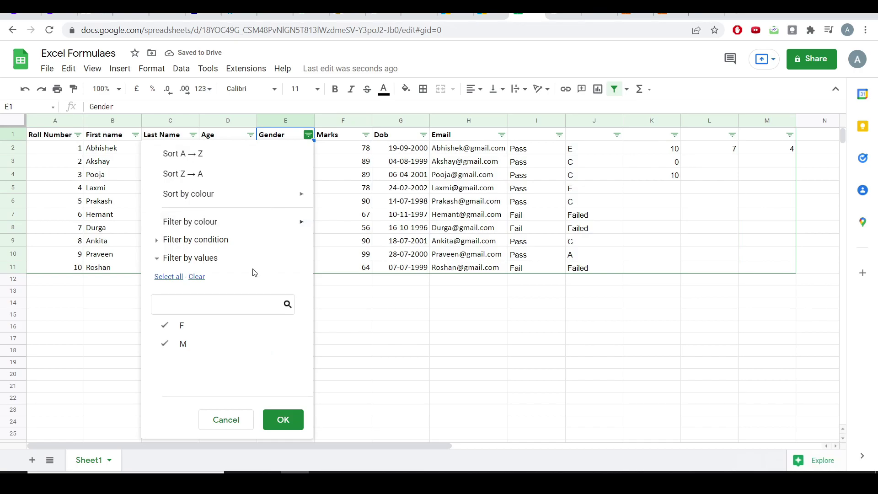
click(166, 326)
Apply the male-only Gender filter and fill the Fail cells I7 and I11 yellow
click(283, 420)
click(537, 188)
click(406, 88)
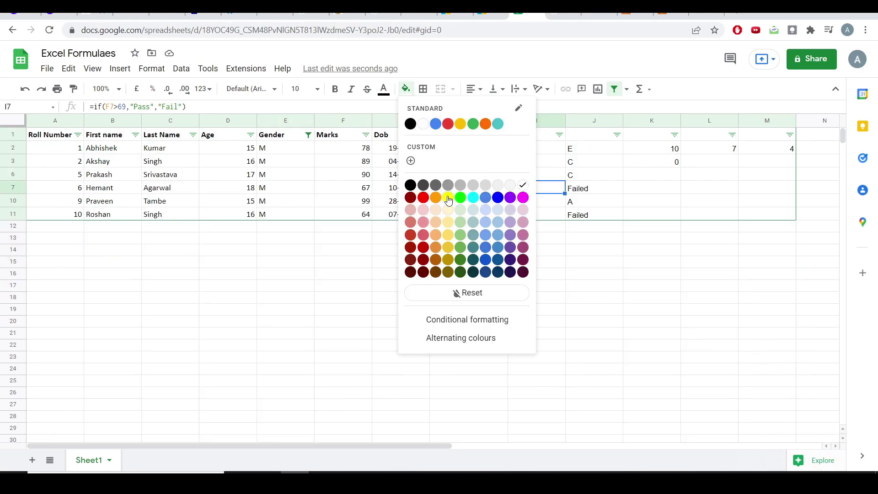
click(450, 199)
drag(274, 149, 280, 215)
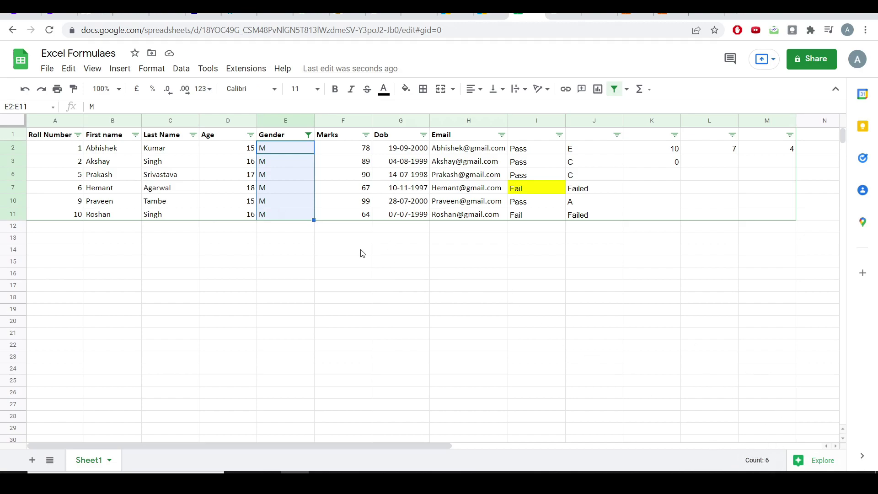
click(516, 215)
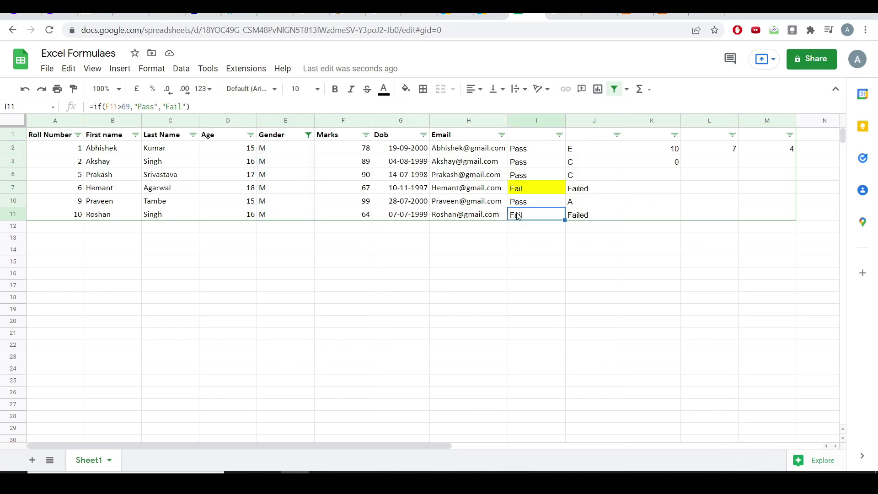
click(405, 90)
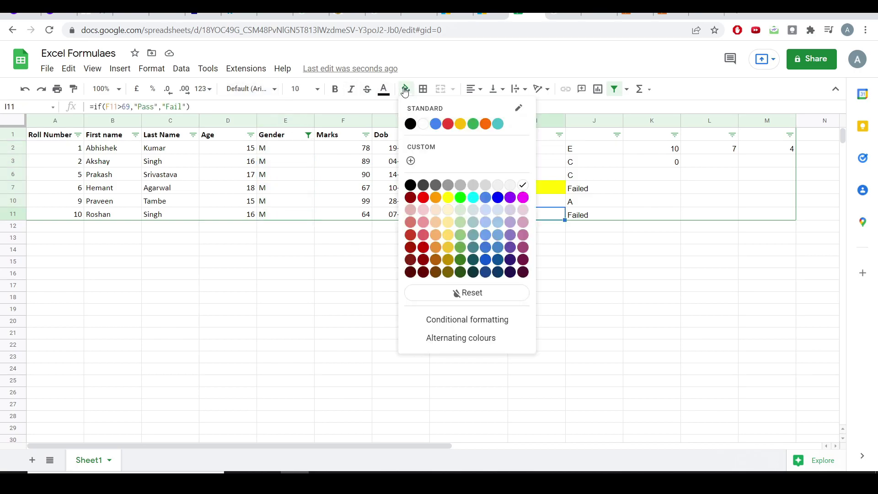
click(450, 201)
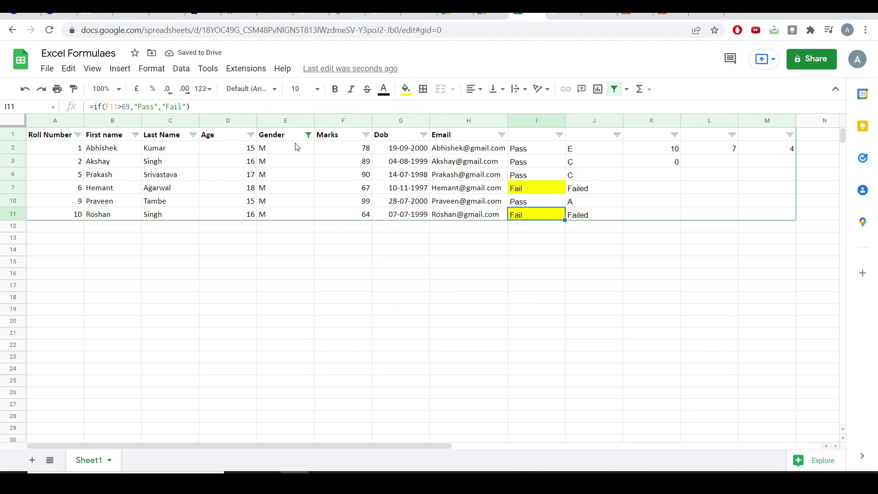
Check the count of visible male Gender cells, then remove the filter to show all students
drag(300, 147, 298, 161)
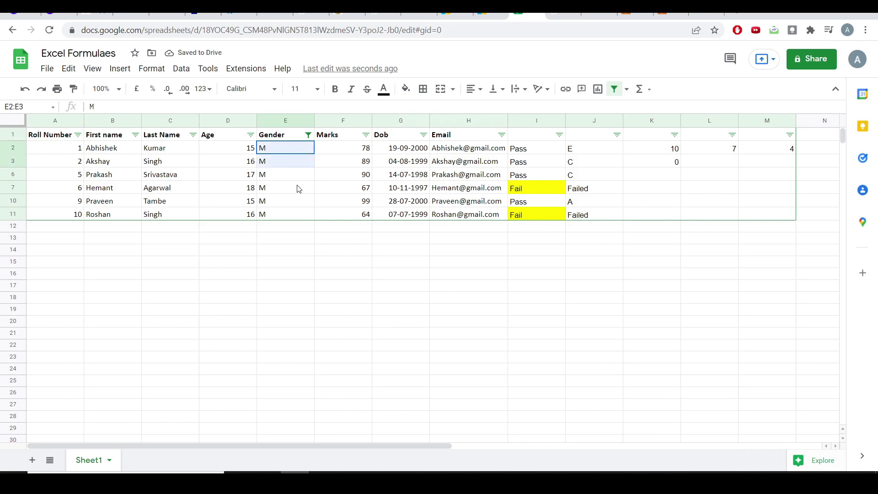
shift+click(288, 216)
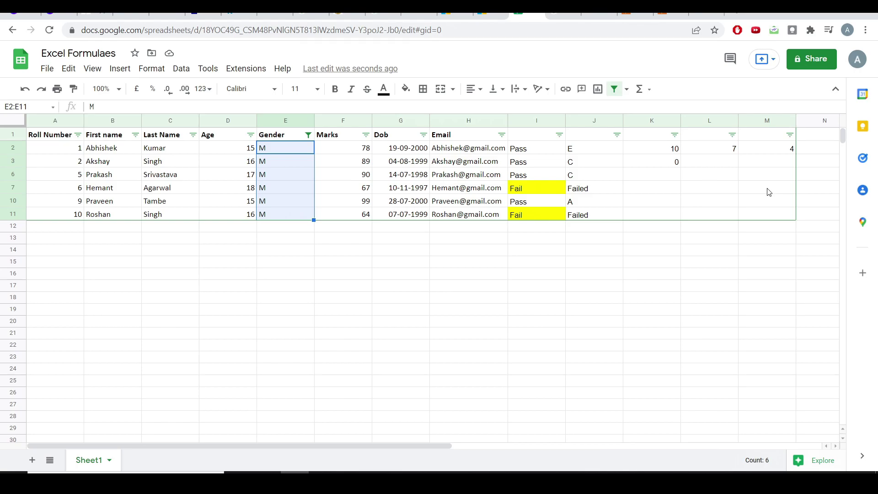
click(616, 90)
click(782, 149)
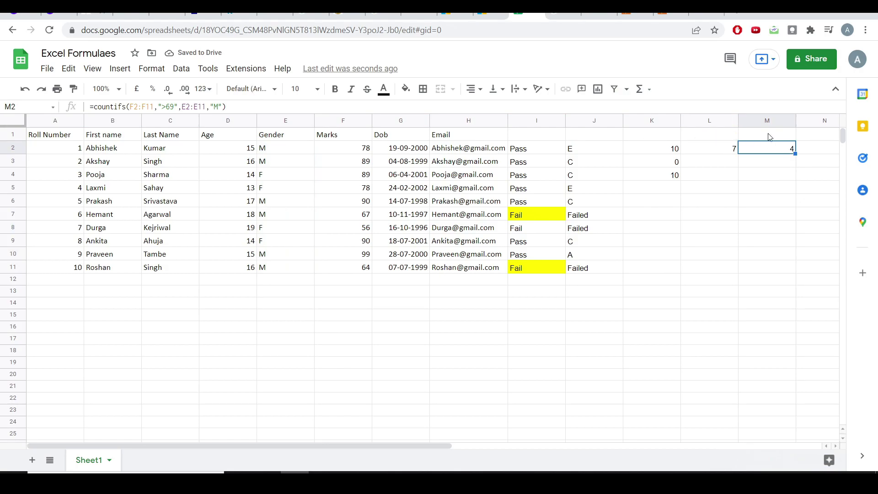
Add headings above the counting results, including countifs in M1 and count in K1
click(769, 137)
text(coun)
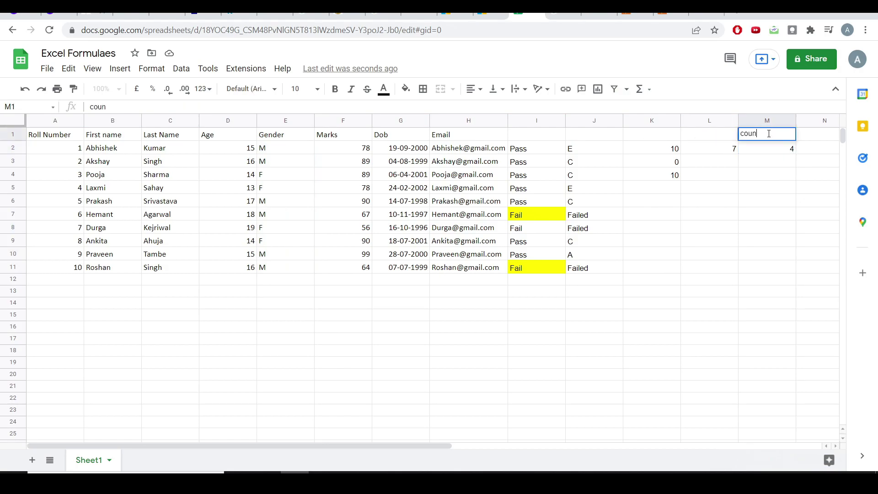
text(tifs)
click(721, 134)
text(counti)
click(670, 138)
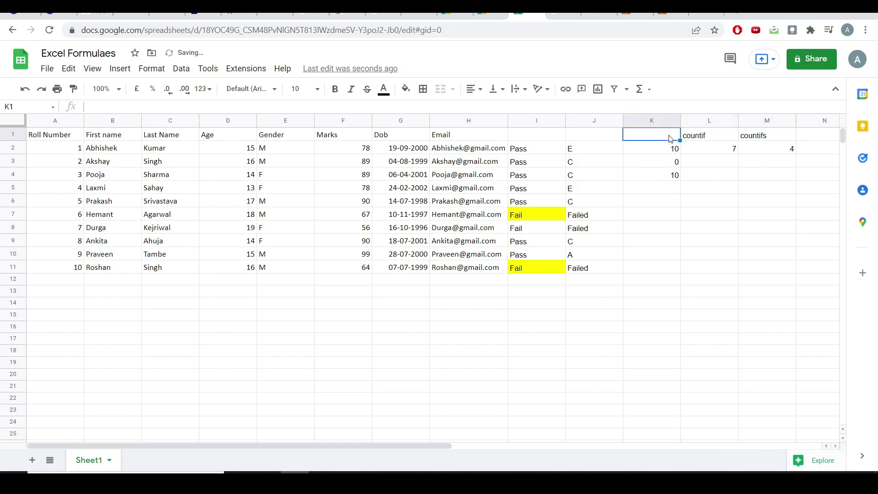
text(count)
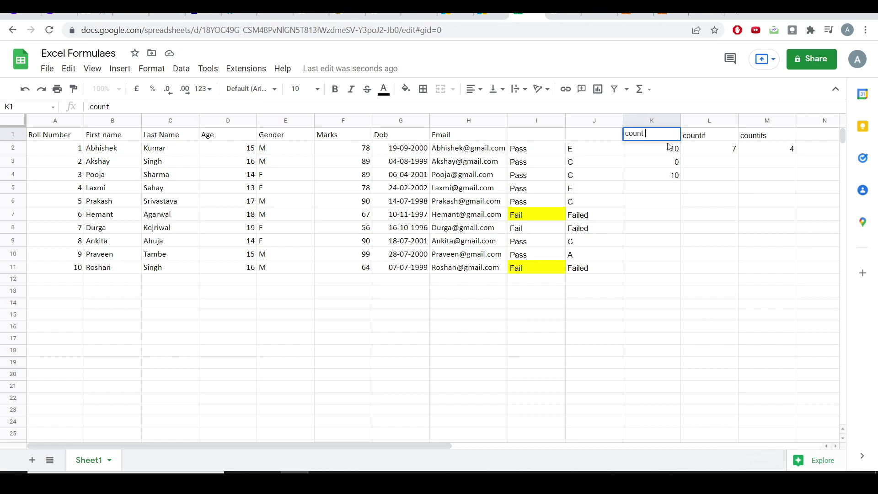
click(653, 218)
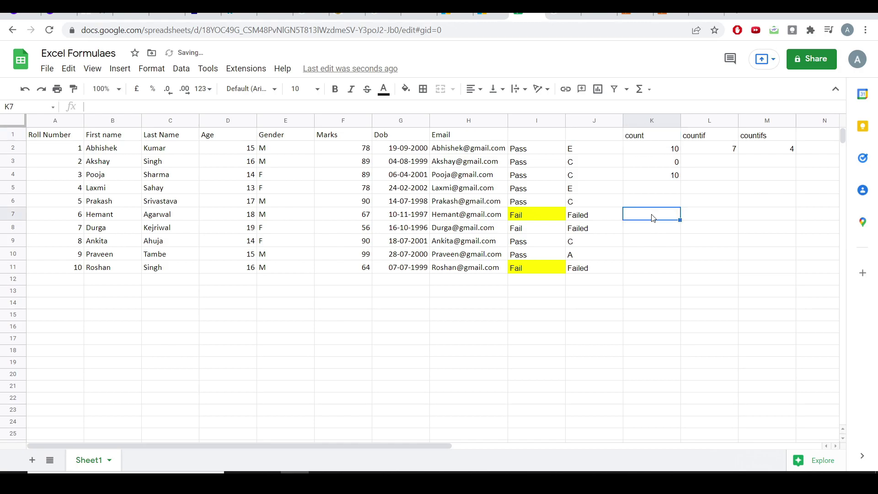
text(to)
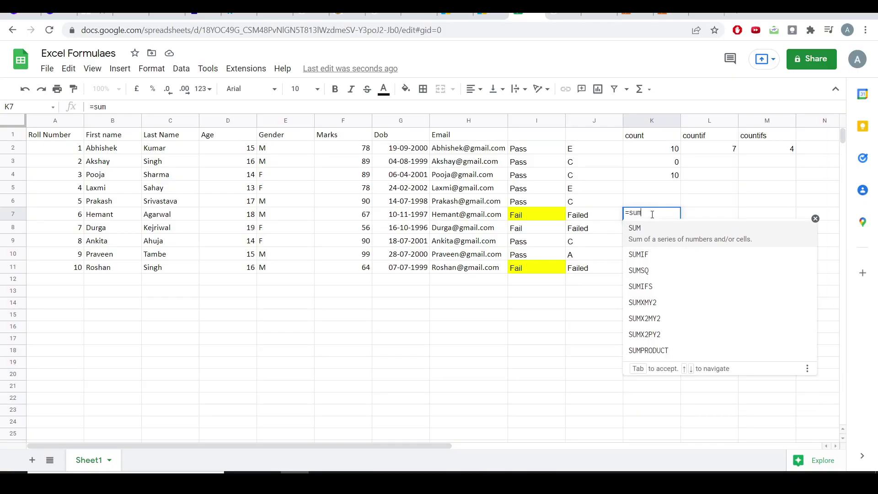
Begin a =sum( formula in K7, leaving the suggested K2:K6 range unconfirmed
text(()
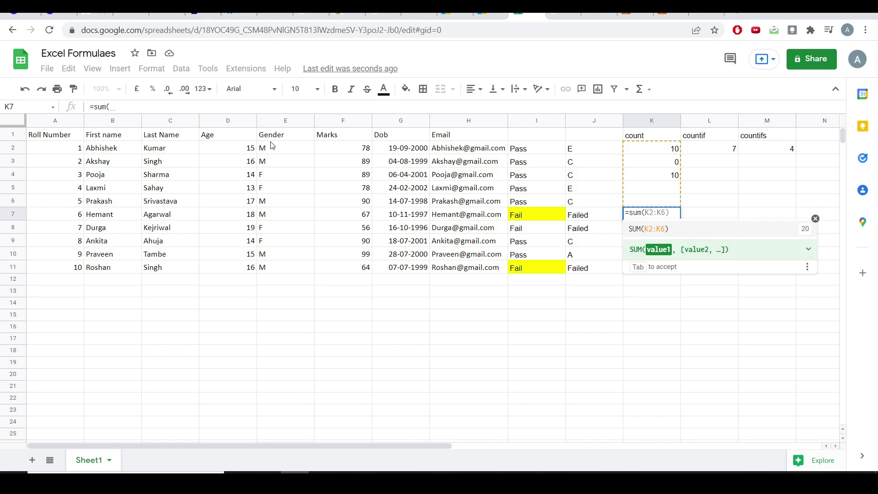
Complete K7 as =sum(F2:F11) to total all ten students' marks, giving 800
click(337, 150)
drag(337, 150, 354, 269)
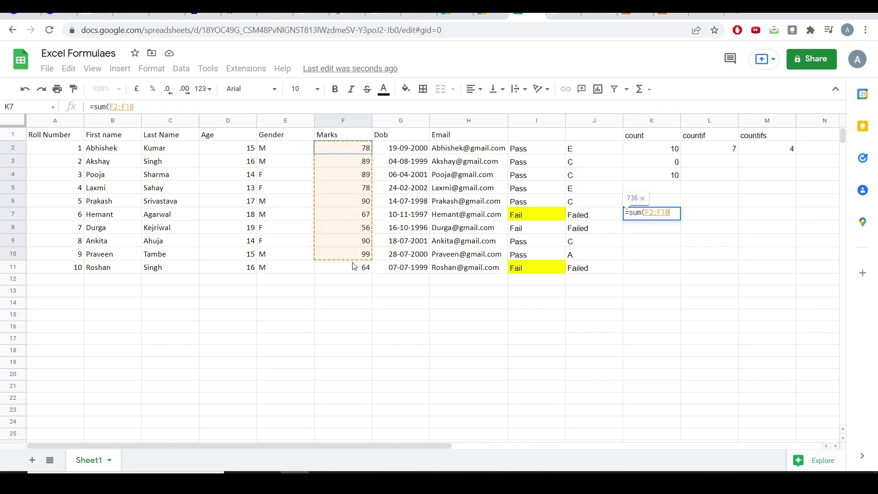
text())
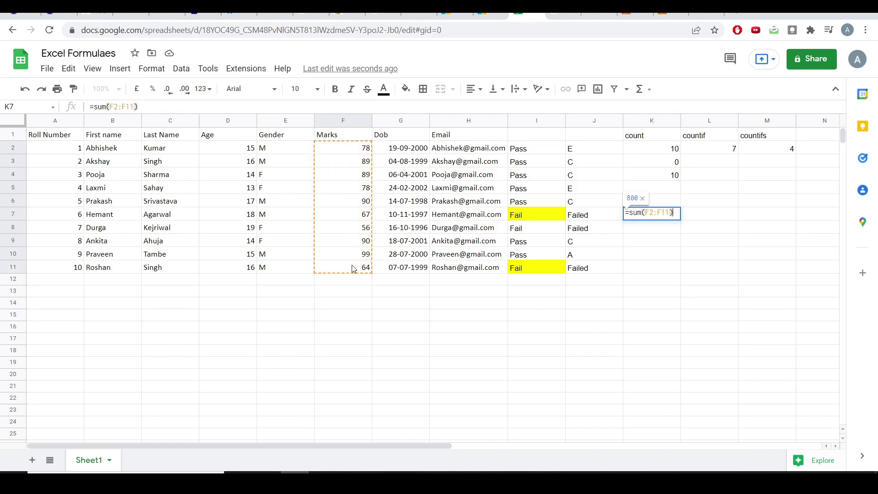
key(Return)
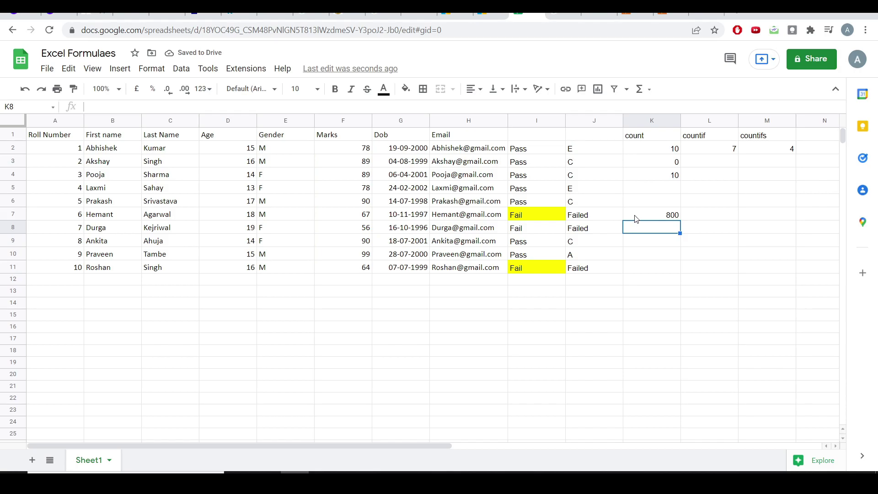
click(654, 219)
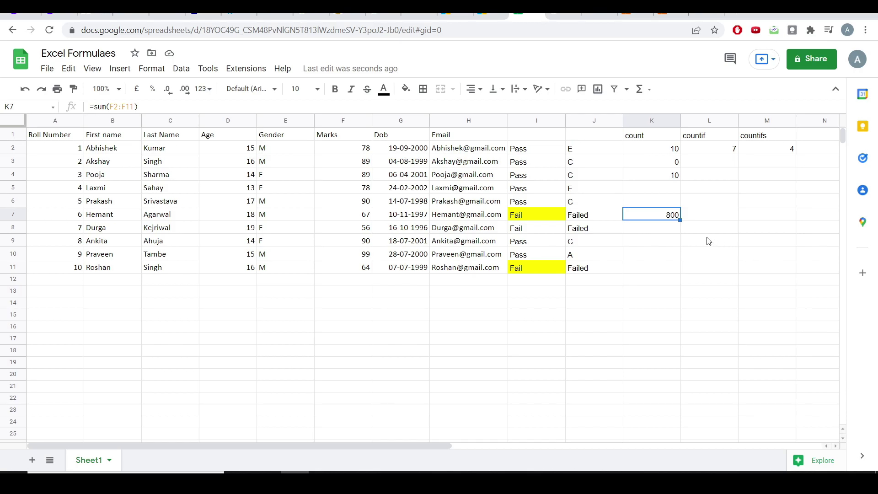
click(670, 229)
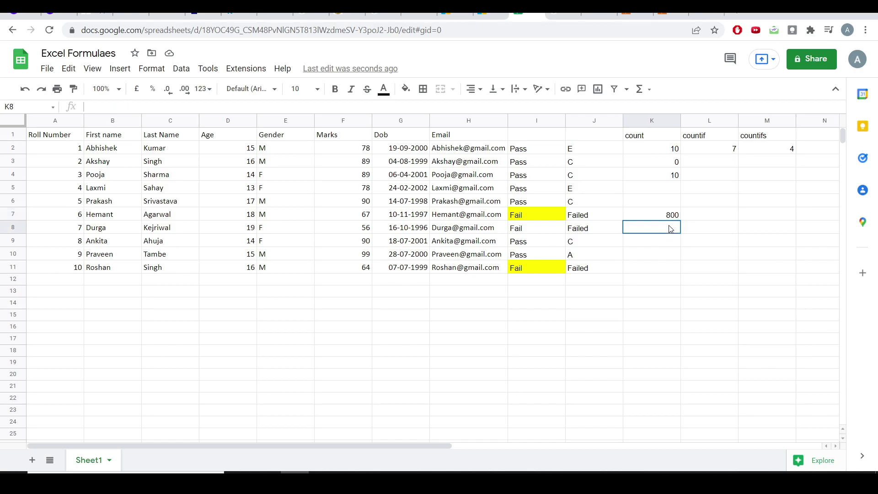
Enter =sum(F2:F11)/count(F2:F11) in K8 to get the average mark of 80
text(=s)
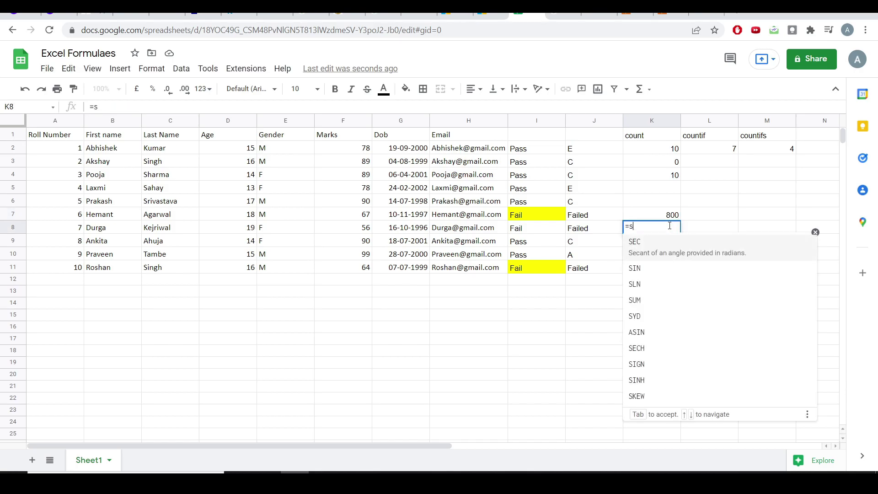
text(um()
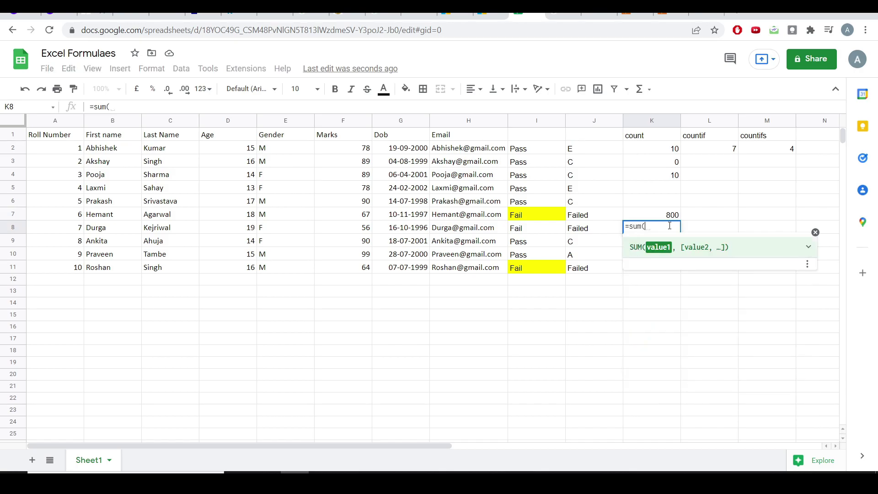
click(362, 152)
drag(366, 174, 370, 275)
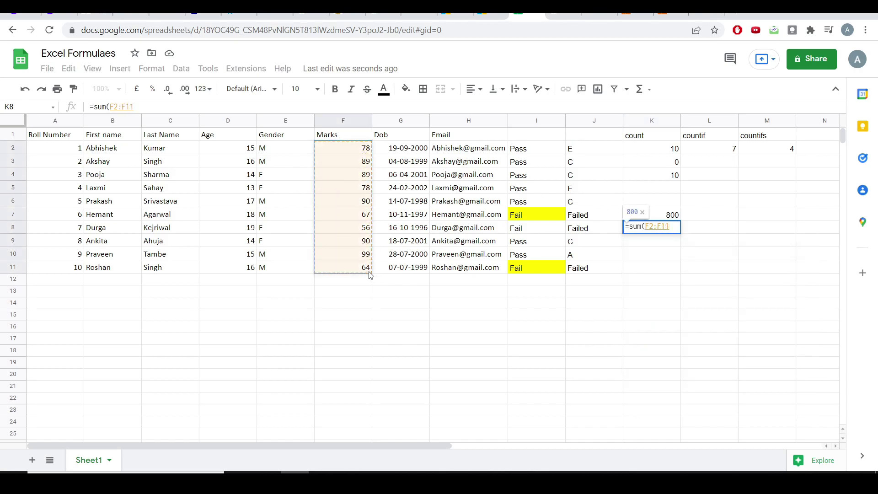
text()/)
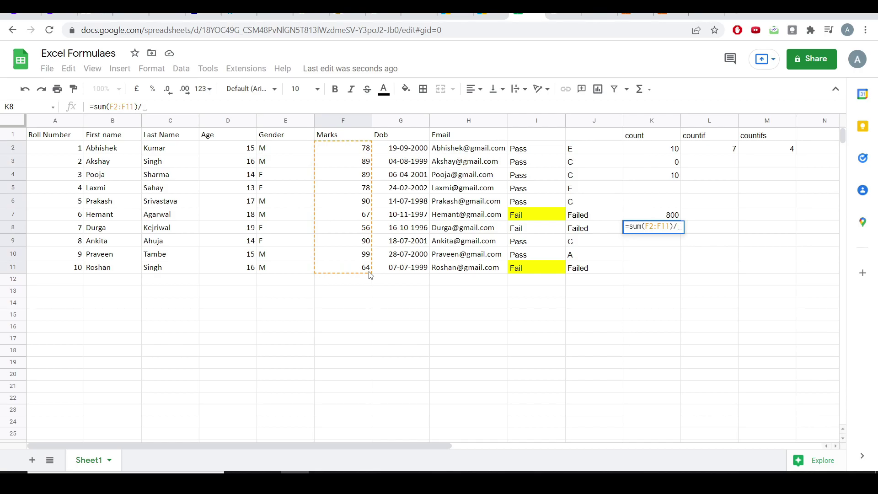
text(count)
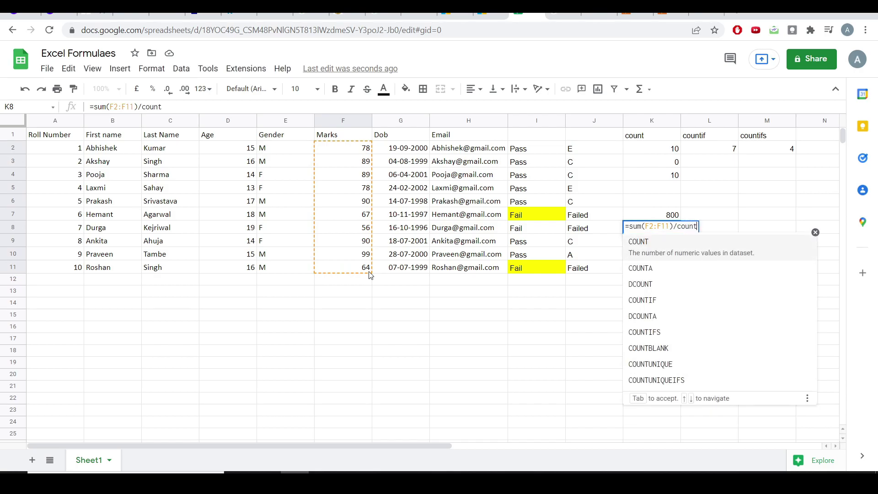
text(()
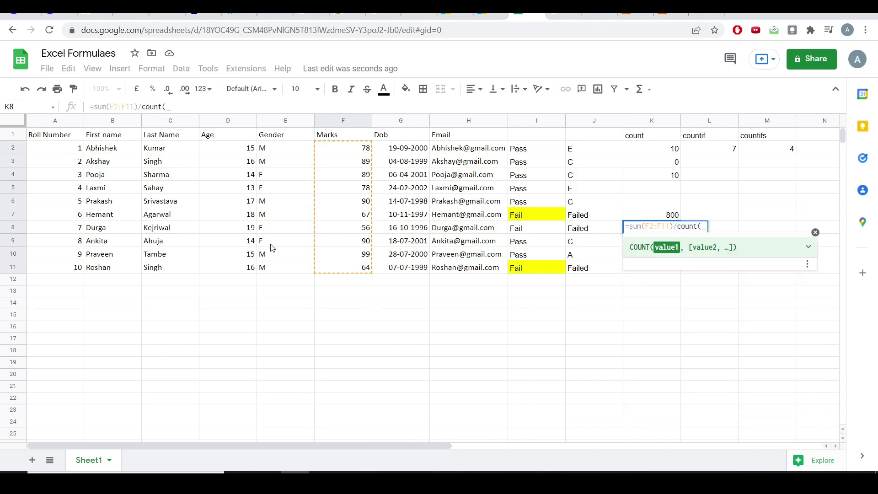
click(347, 151)
drag(347, 151, 359, 268)
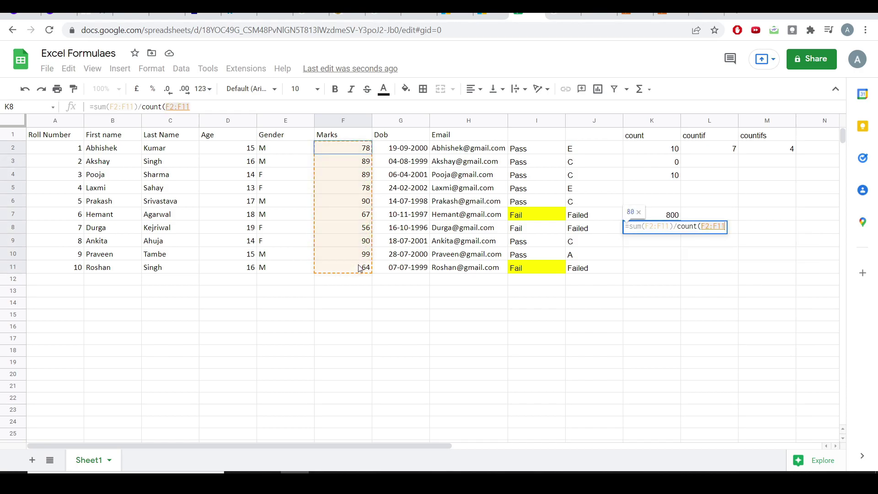
text())
key(Return)
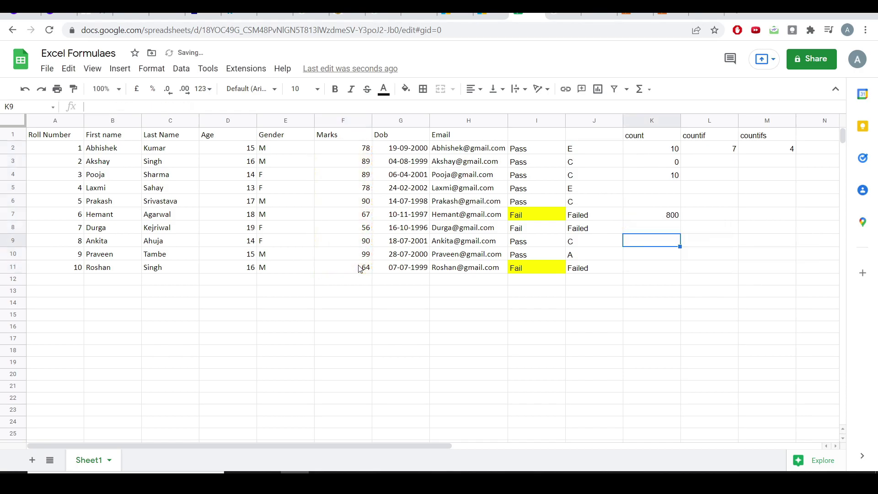
Confirm with the status-bar Avg summary of F2:F11 that the marks average 80
click(651, 231)
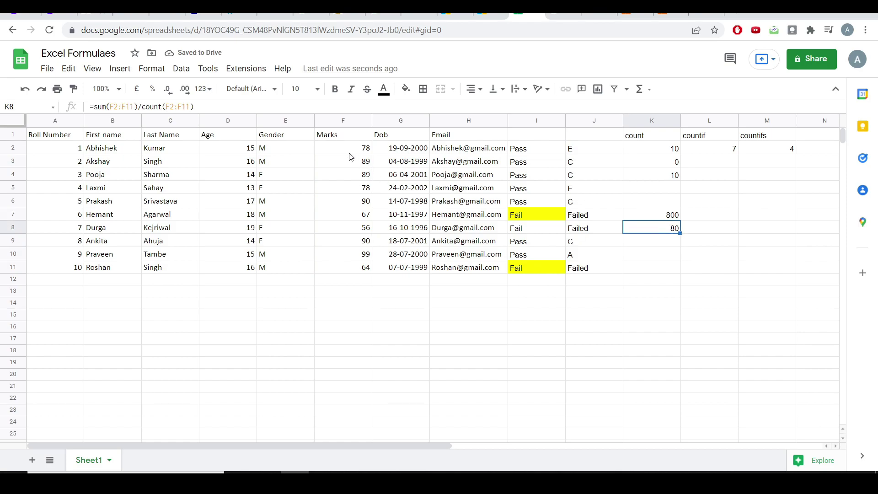
drag(352, 148, 364, 268)
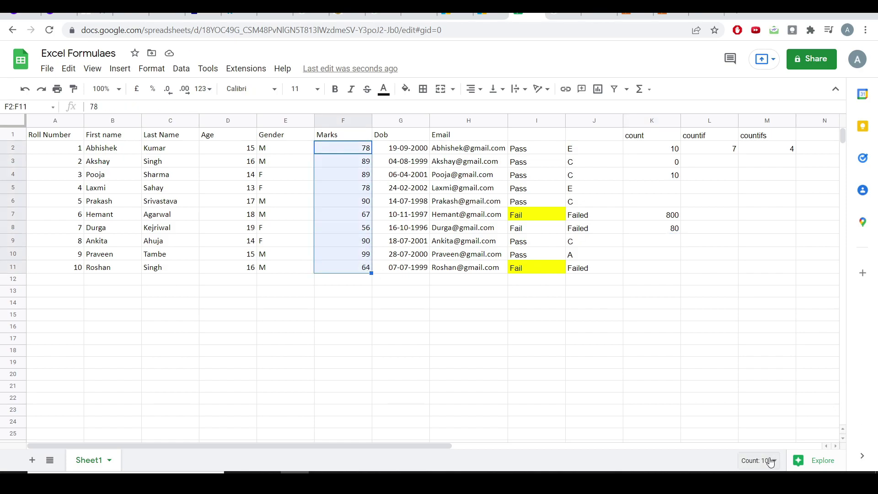
click(770, 461)
click(736, 390)
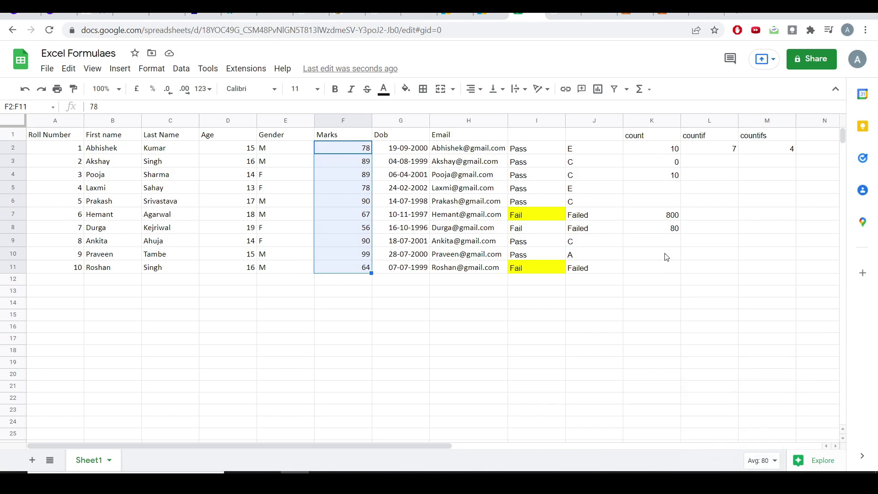
click(642, 224)
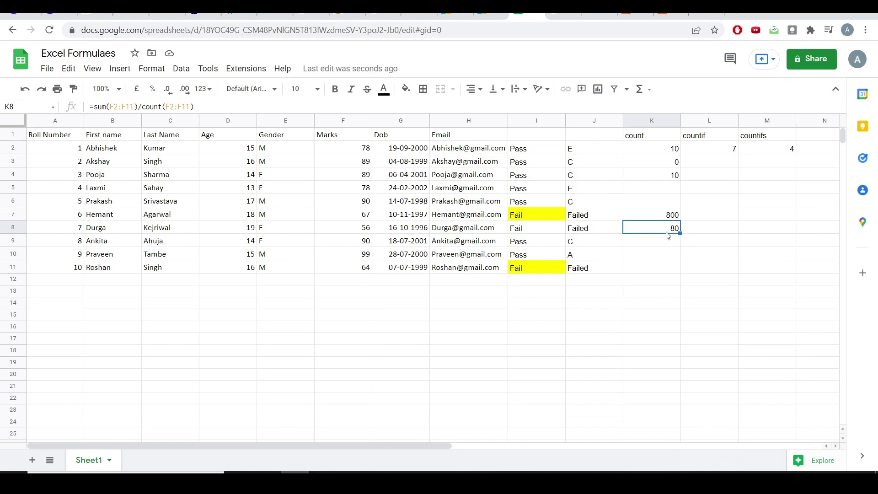
click(703, 222)
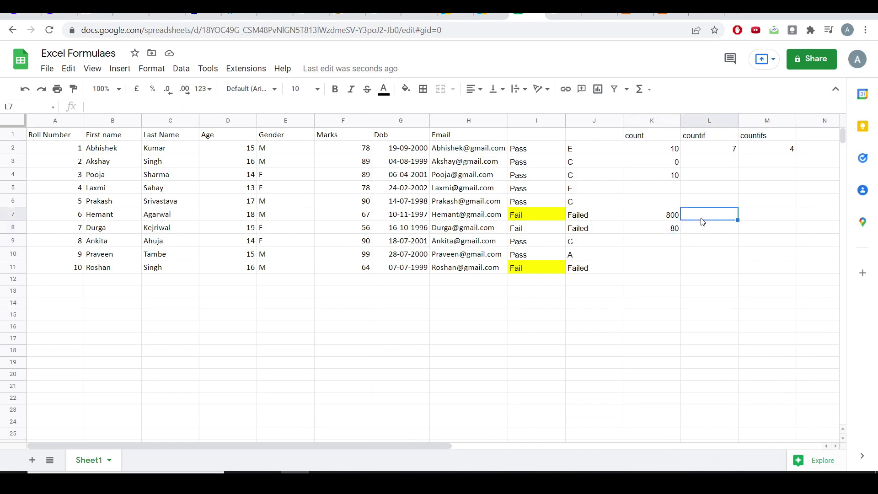
Enter =sumif(F2:F11,">85") in L7 to total the marks above 85 as 457
text(=sumif()
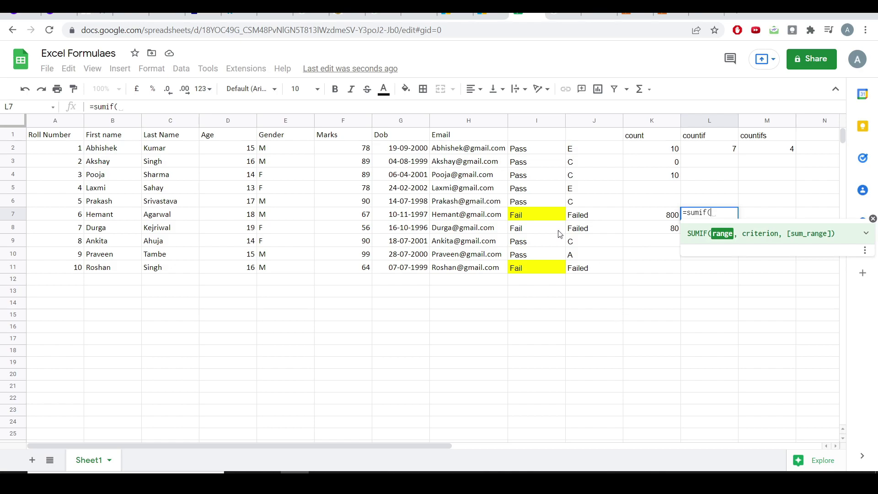
drag(353, 146, 353, 267)
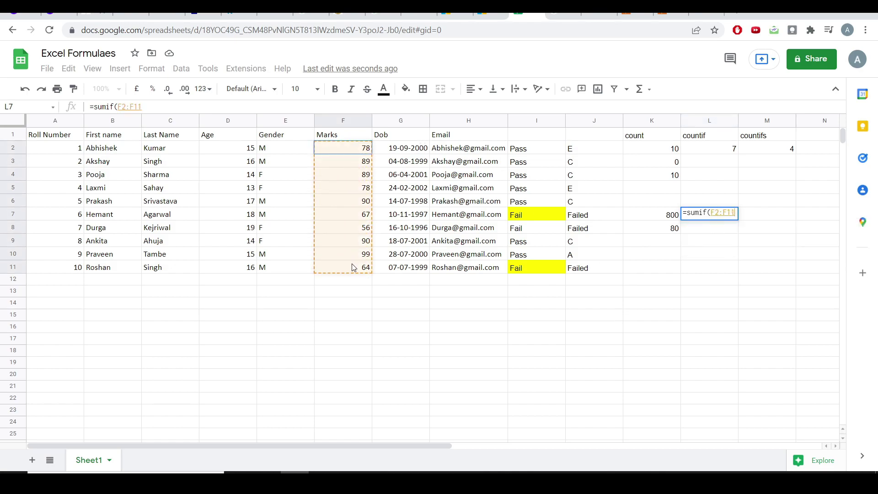
text(,)
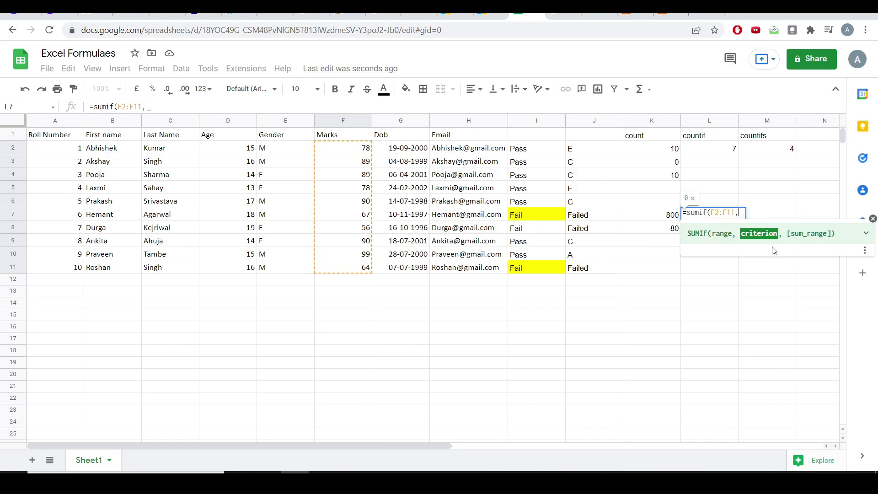
text(")
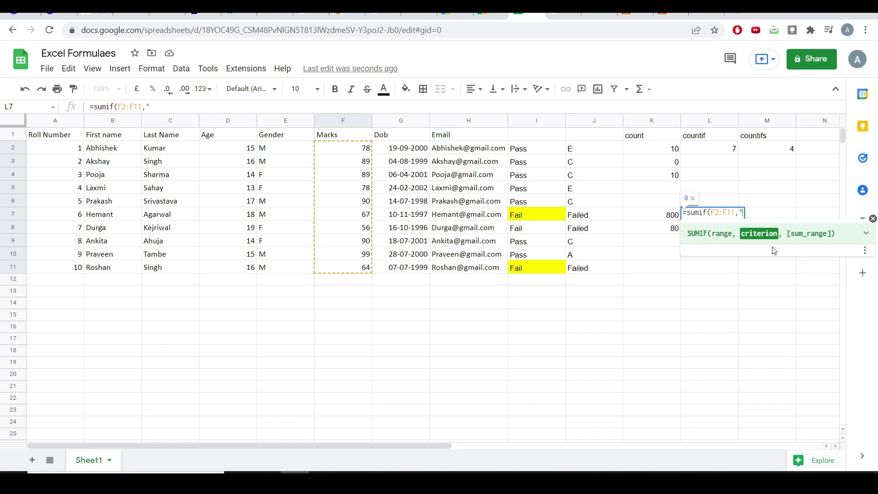
text(>85"))
key(Return)
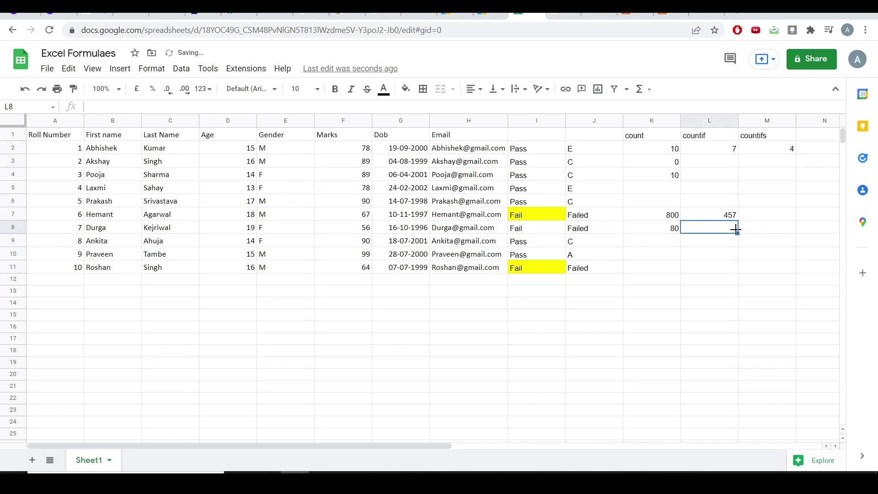
click(725, 219)
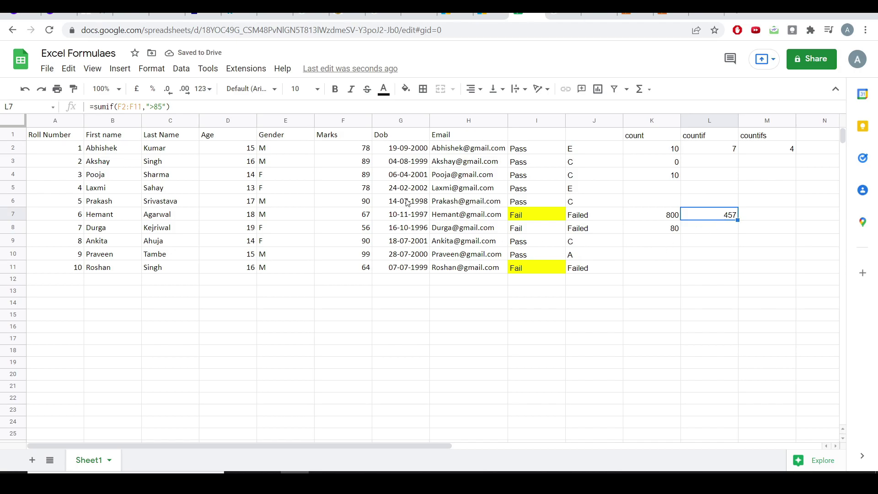
click(342, 151)
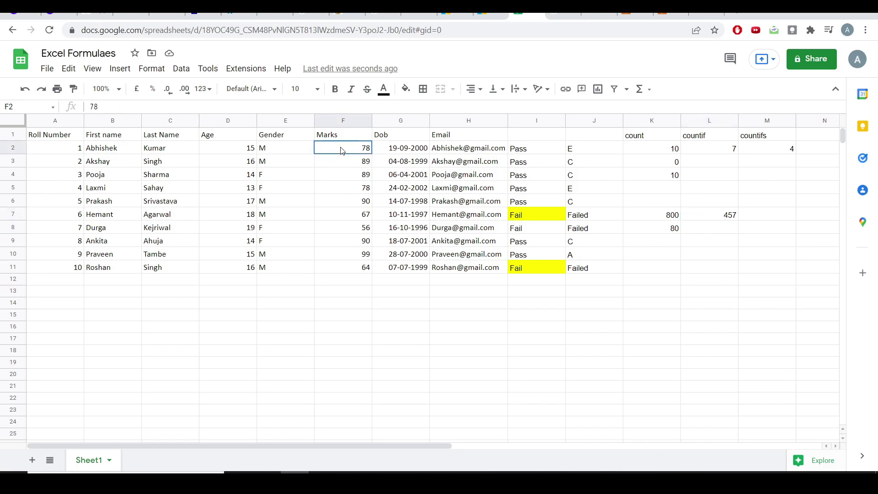
Review L7's SUMIF formula against the individual marks in column F
click(719, 217)
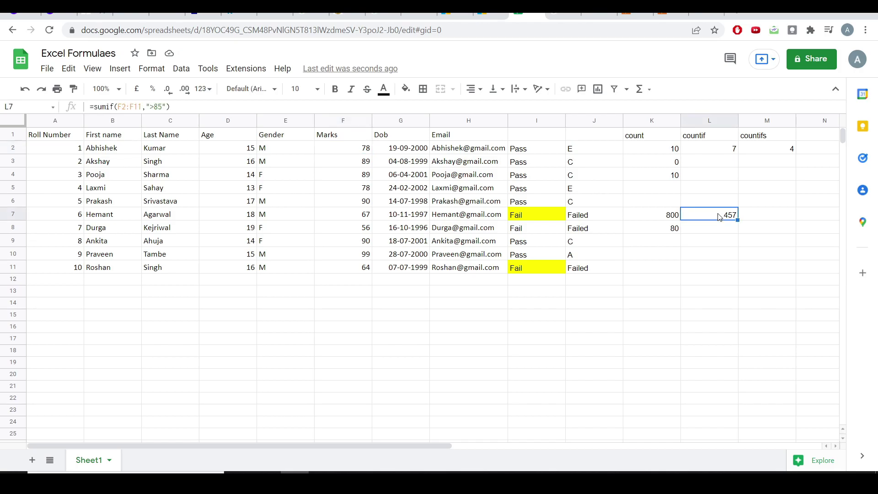
click(364, 152)
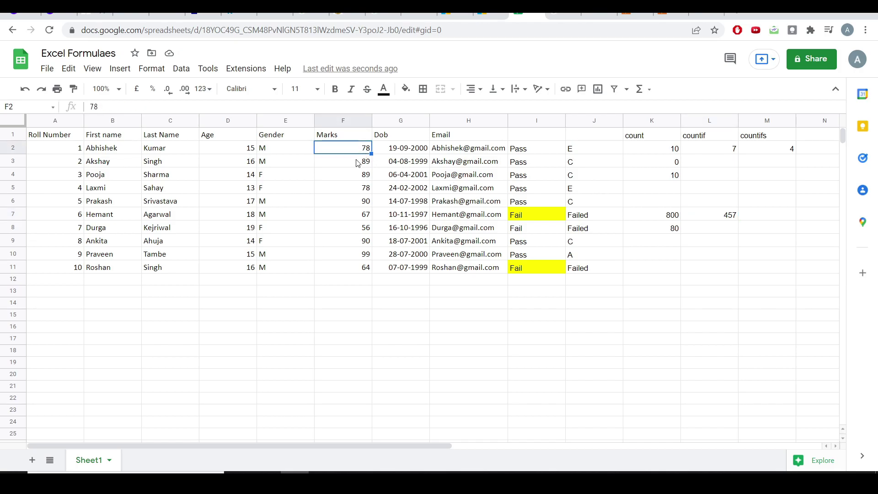
click(355, 165)
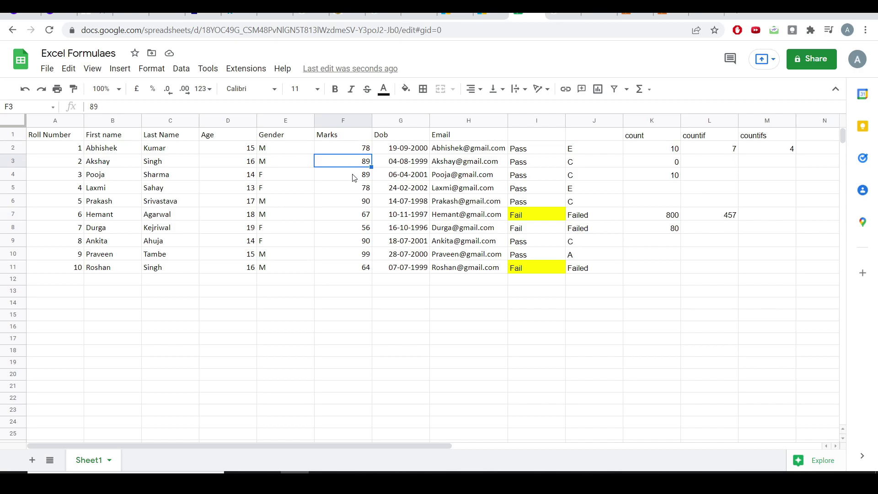
Enter =89+89+90+90+99 in F13 and confirm it matches L7's 457
click(356, 295)
text(=89+89)
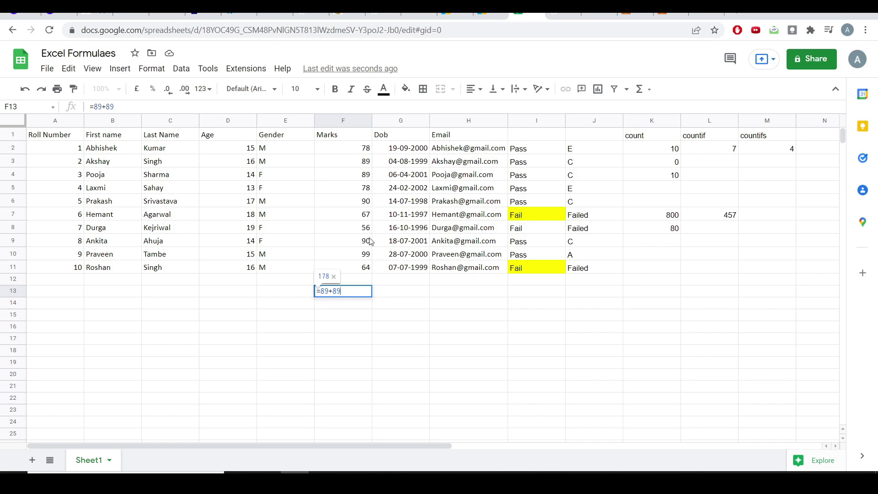
text(+90+)
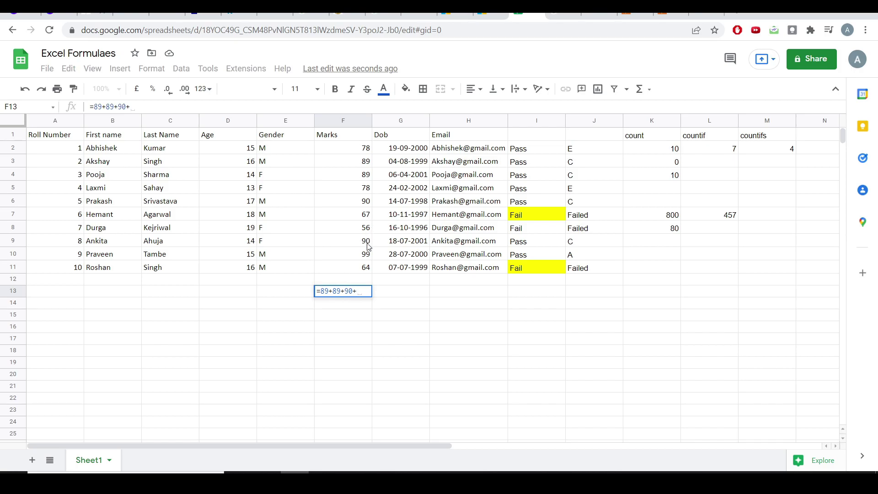
text(90+99)
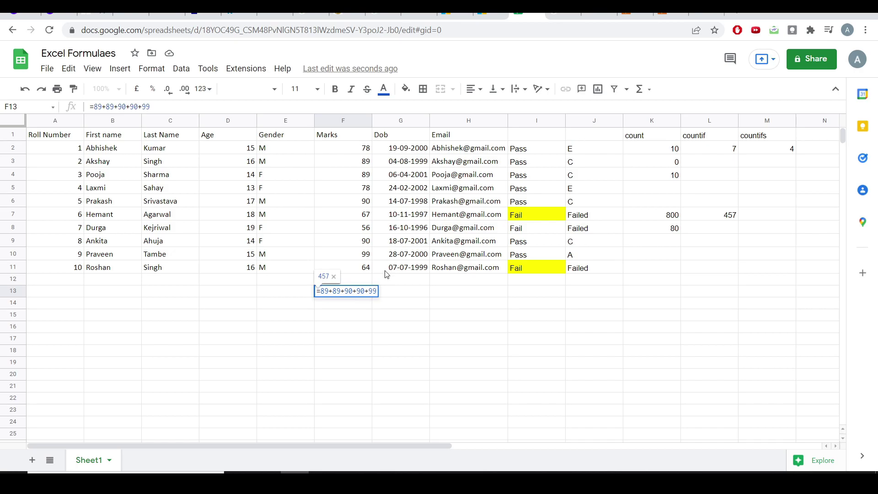
key(Return)
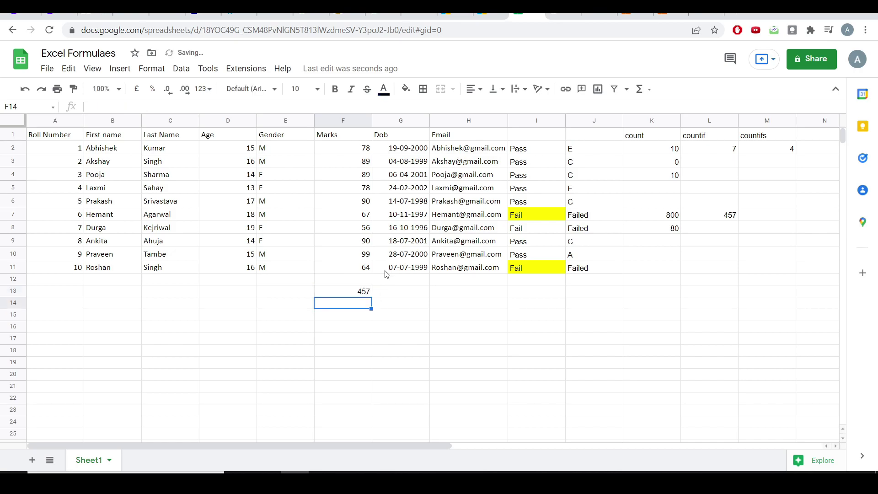
click(357, 291)
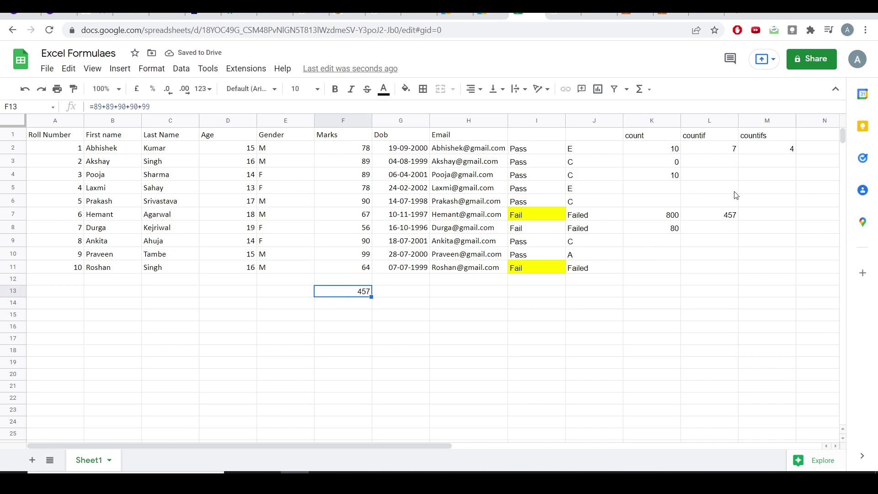
click(720, 218)
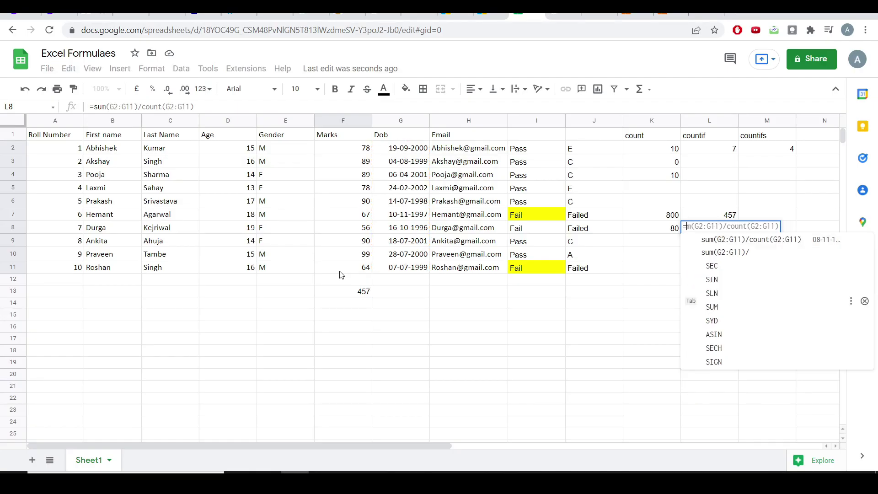
key(Escape)
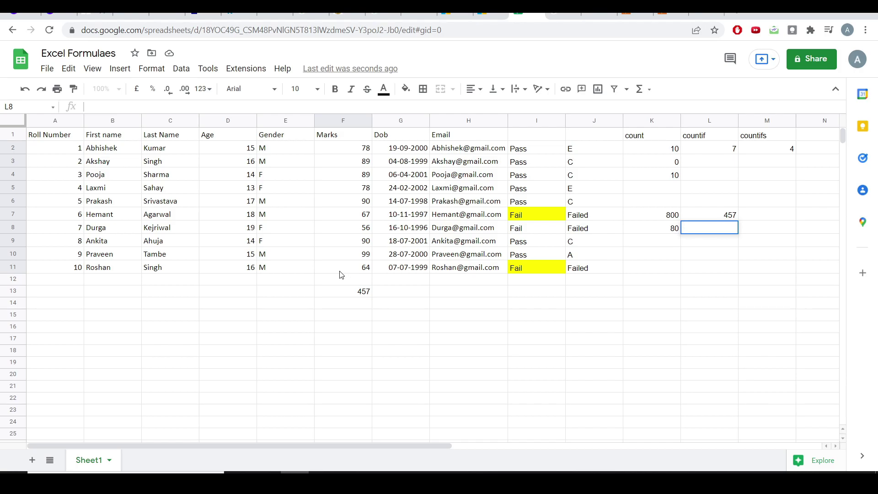
Start a SUMIFS in L8 summing F2:F11 where F2:F11 is ">85"
text(=sumifs()
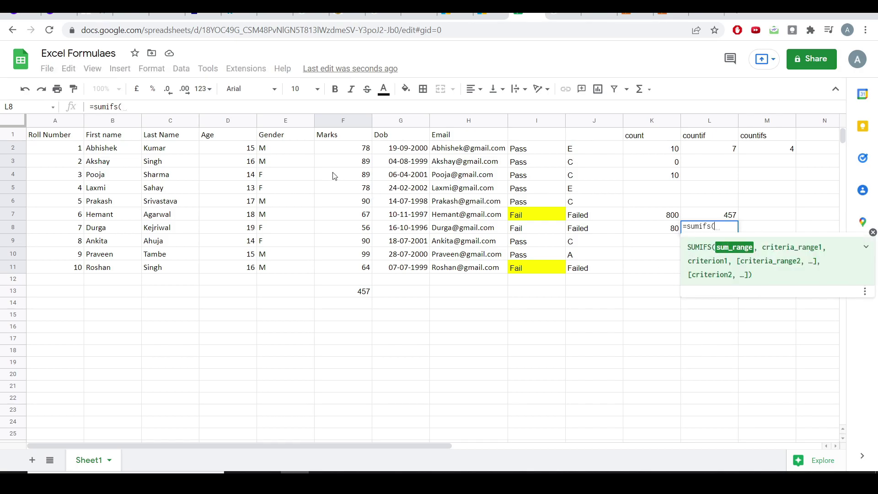
drag(347, 147, 350, 271)
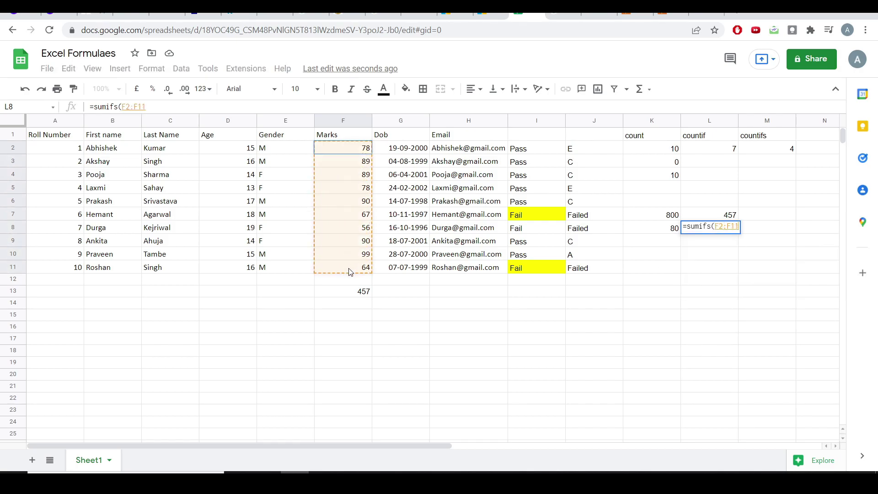
text(,)
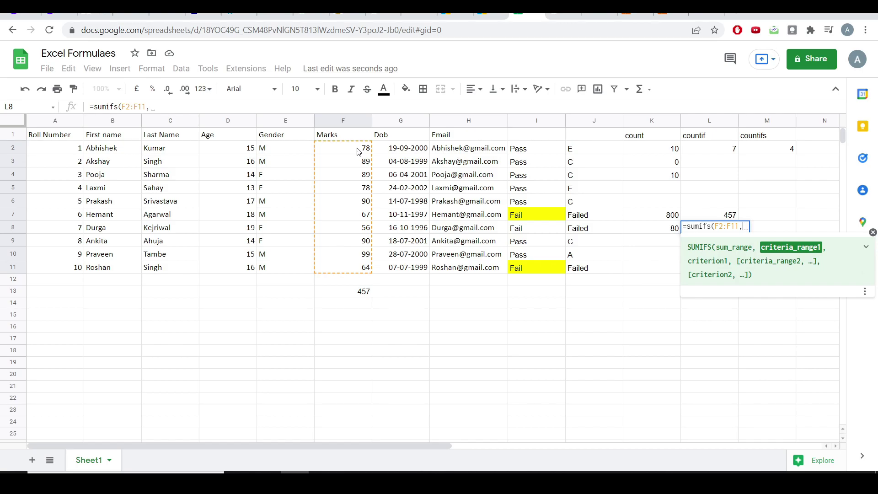
drag(358, 151, 353, 273)
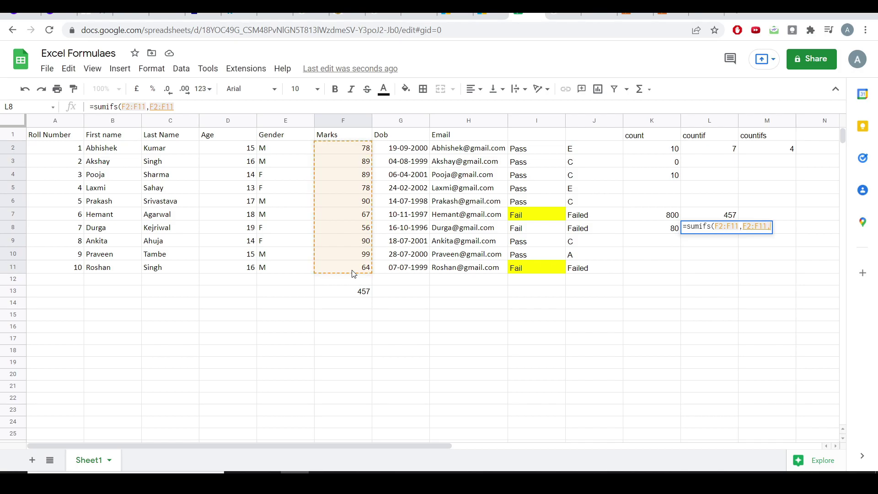
text(,">)
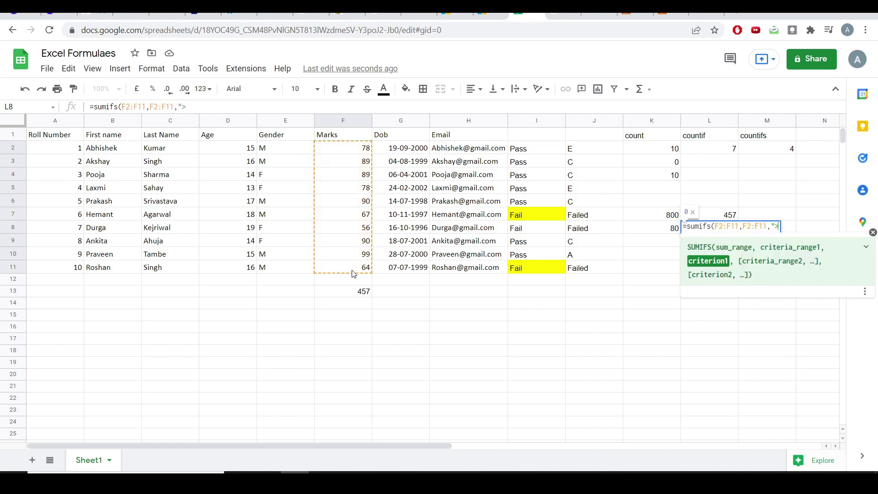
text(85")
Add the Gender criterion E2:E11 equal to "F" to complete the SUMIFS, giving 179
text(,)
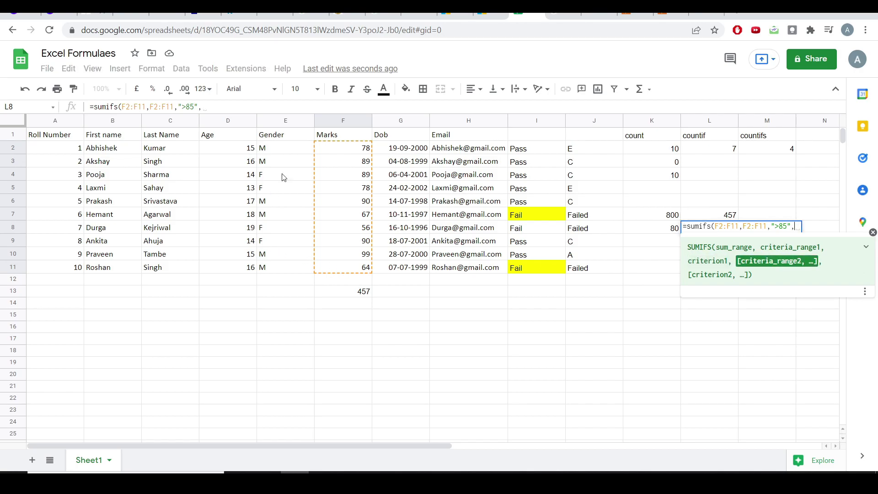
drag(294, 152, 290, 269)
text(,"f)
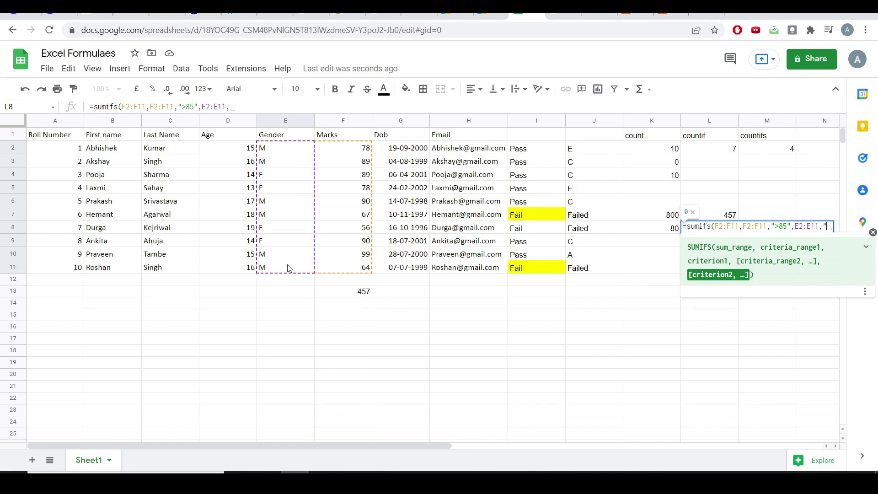
key(BackSpace)
key(Caps_Lock)
text(F")
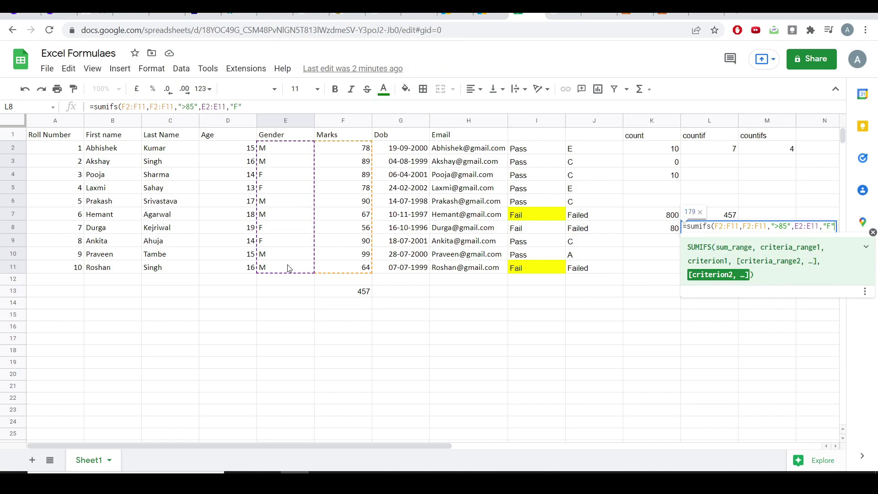
text())
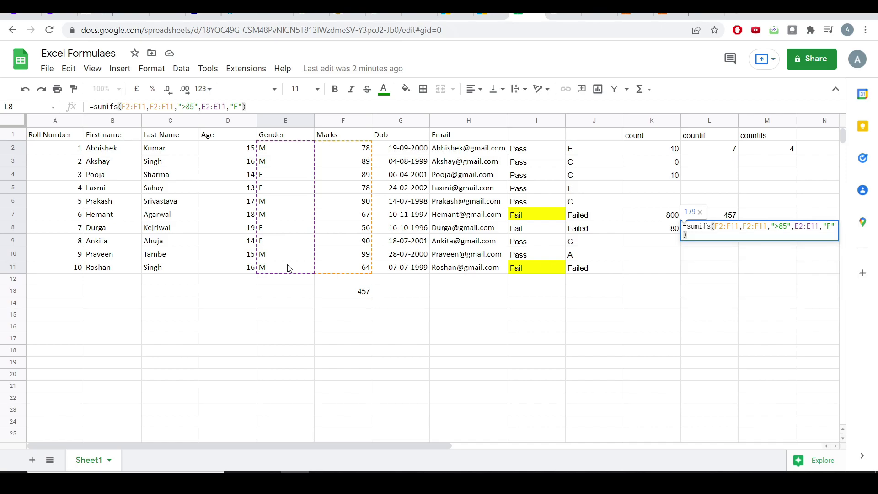
key(Return)
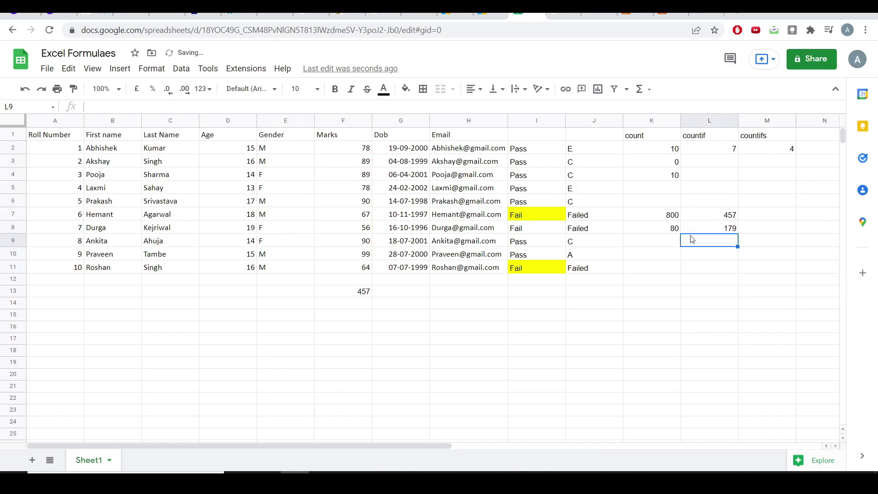
click(698, 234)
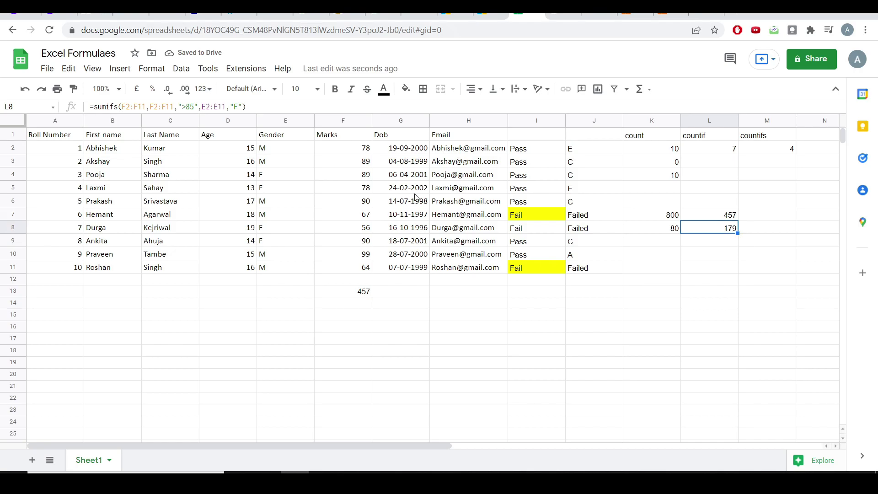
Filter the student table's Gender column to show only F rows
click(615, 91)
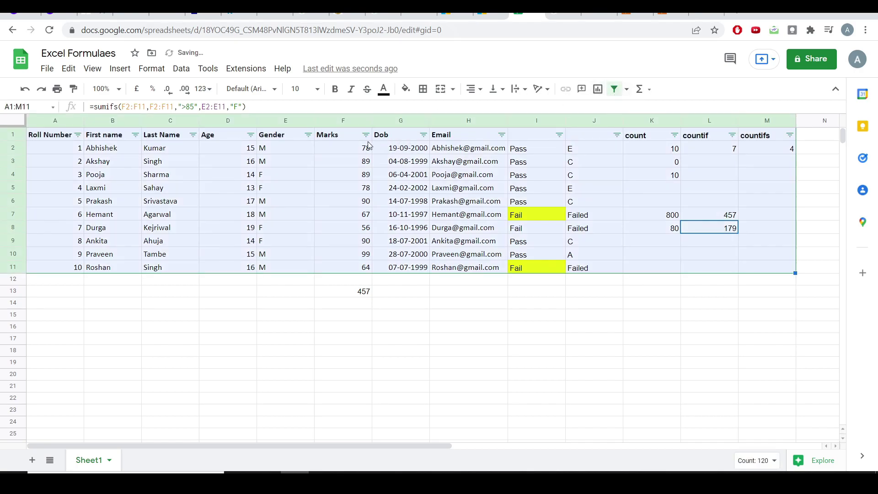
click(308, 135)
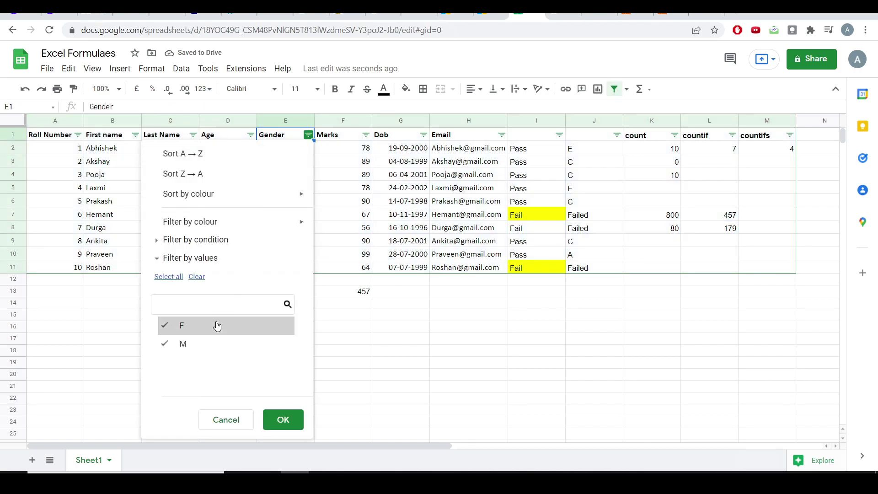
click(191, 352)
click(293, 426)
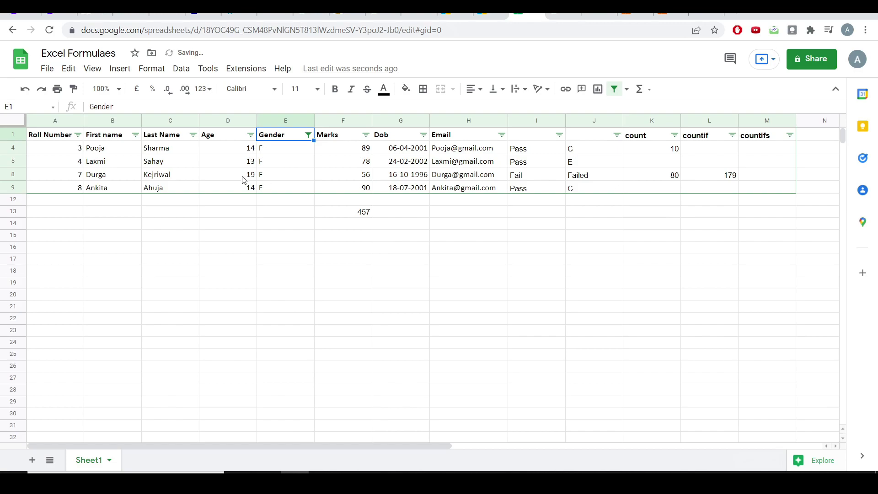
Check the female marks against the 85 threshold in L8's SUMIFS formula
click(359, 149)
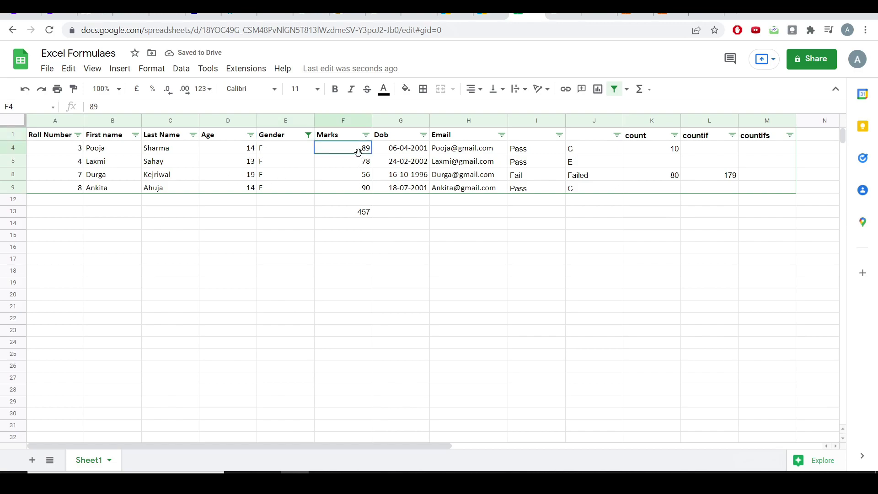
click(725, 181)
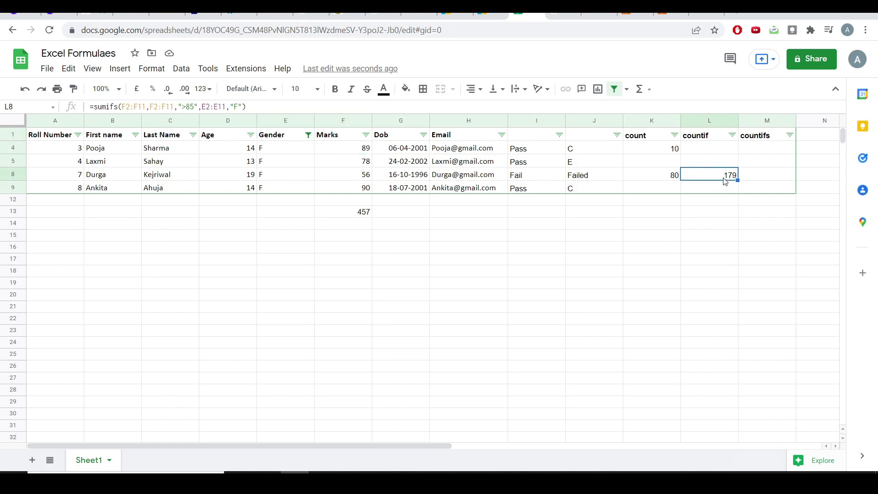
double_click(191, 107)
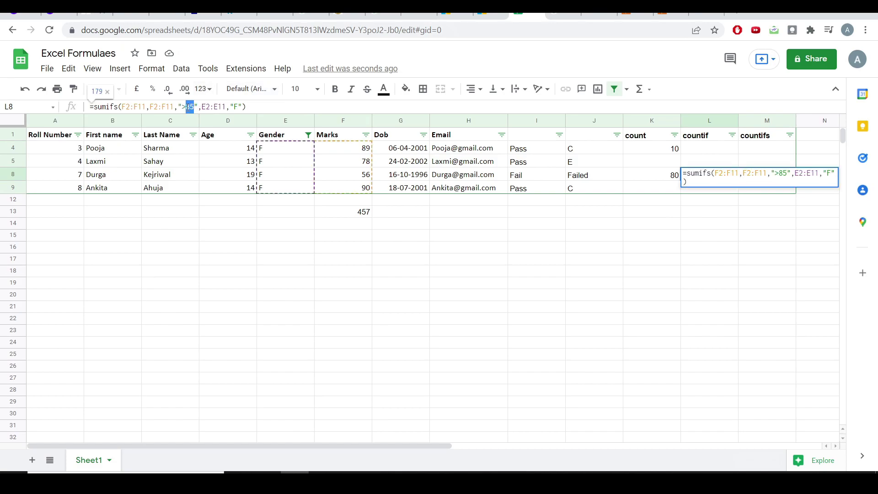
click(372, 235)
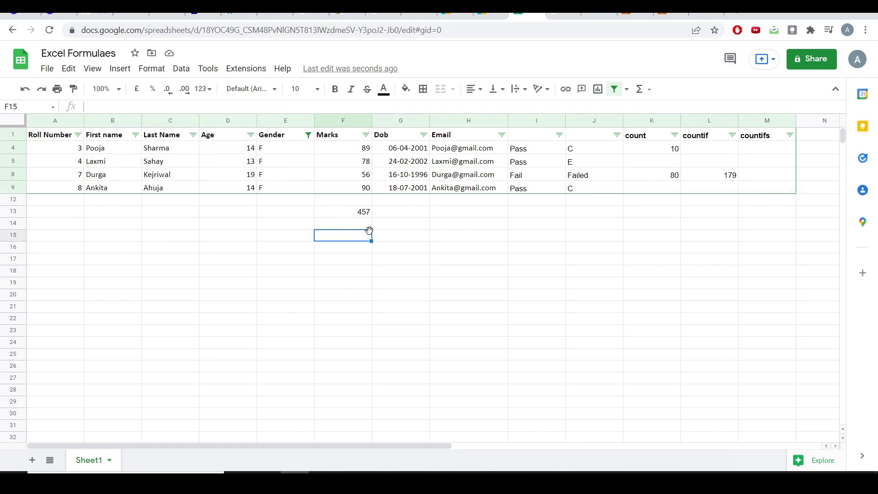
click(368, 164)
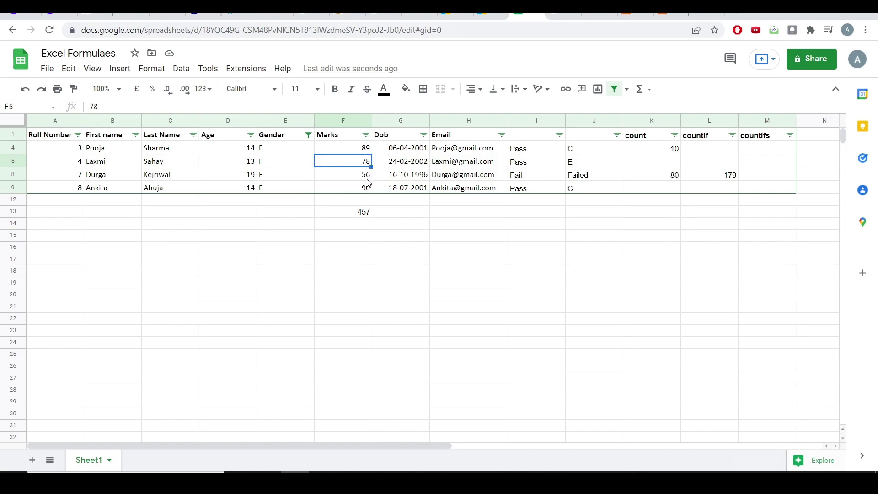
click(359, 151)
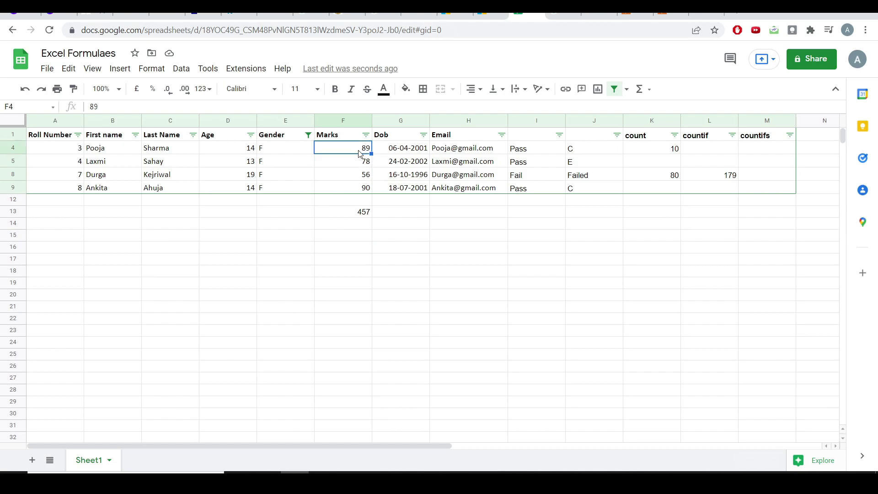
click(364, 188)
Enter =89+90 in F14, giving 179, then remove the filter
click(359, 225)
text(=89+90)
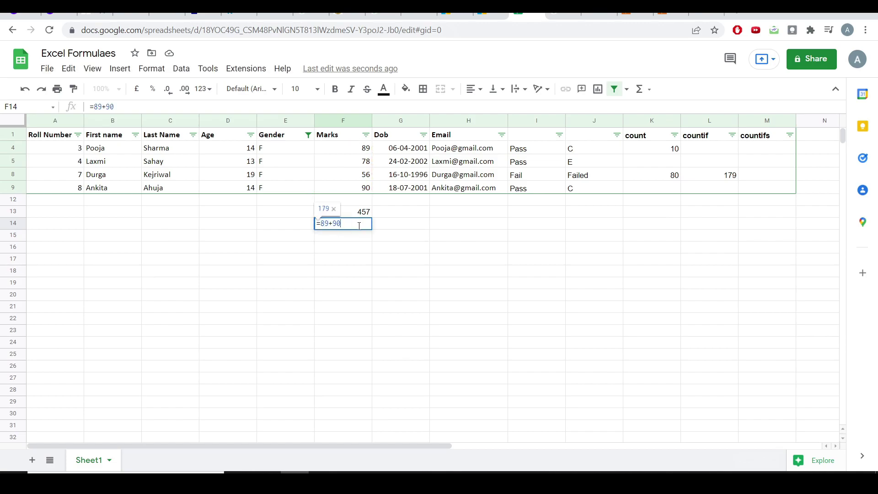
key(Return)
click(360, 226)
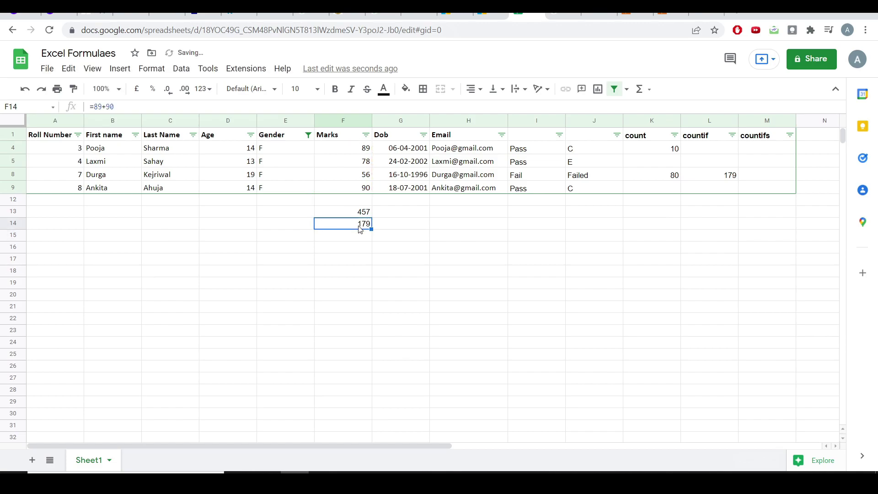
click(616, 92)
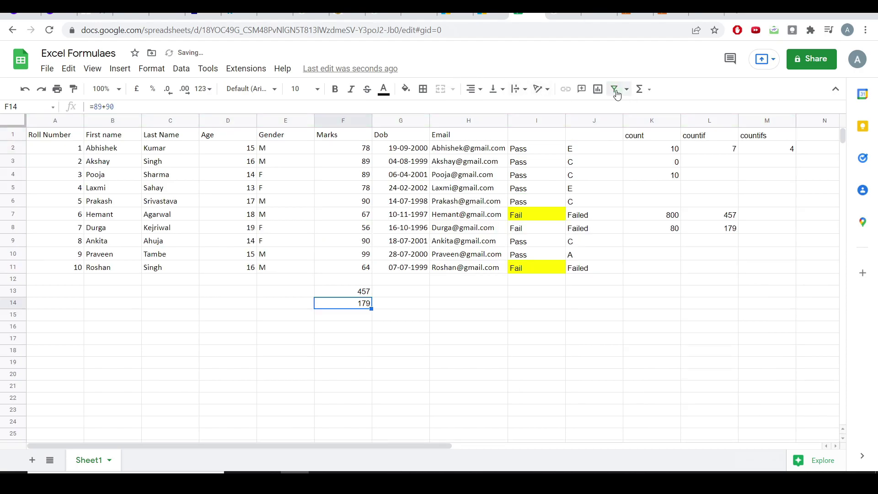
click(719, 250)
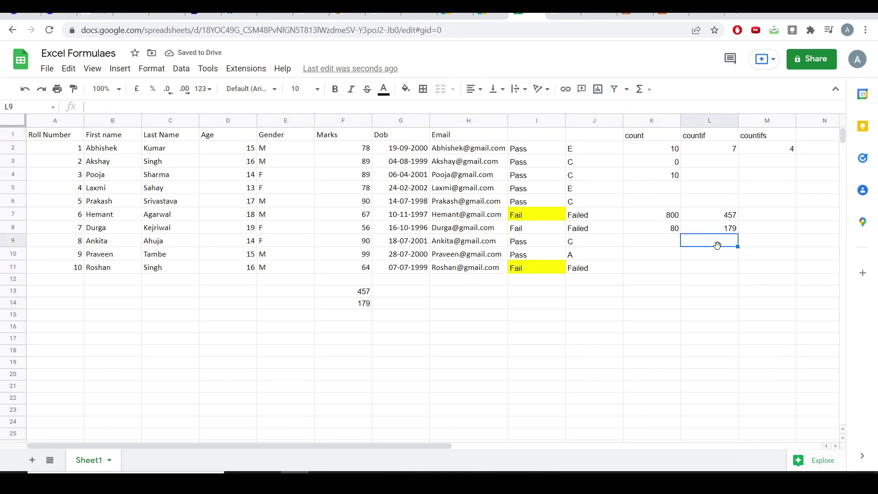